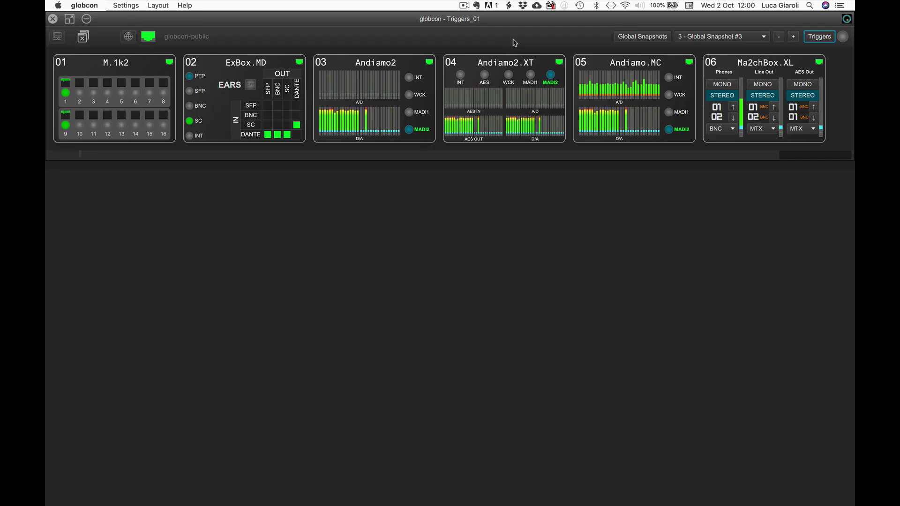
# Open the Trigger Managers window in the Triggers_01 project
pyautogui.click(820, 37)
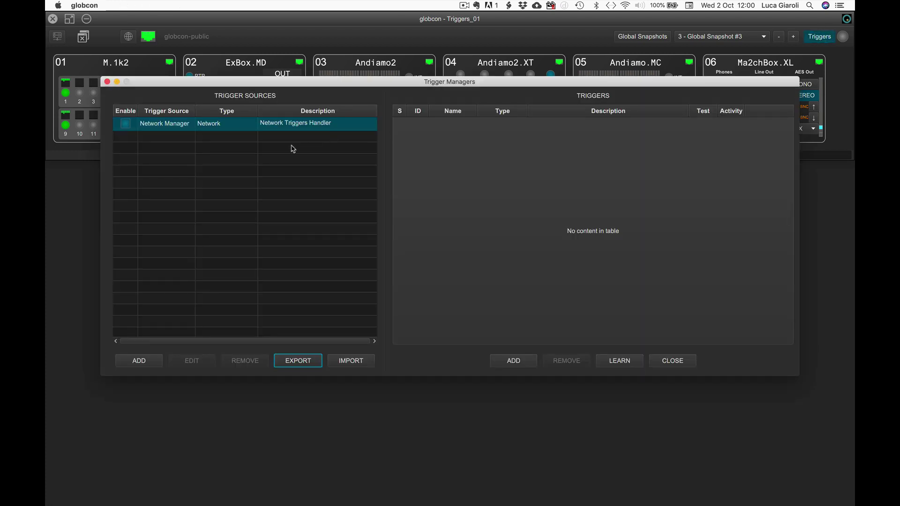
# Add a Keyboard Manager trigger source named 'MacBook Keyboard' and select it
pyautogui.click(139, 361)
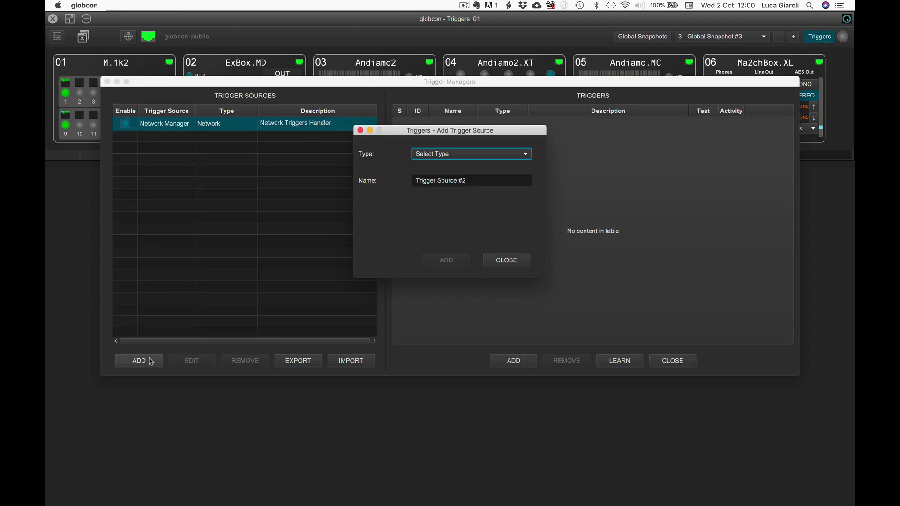
pyautogui.click(440, 158)
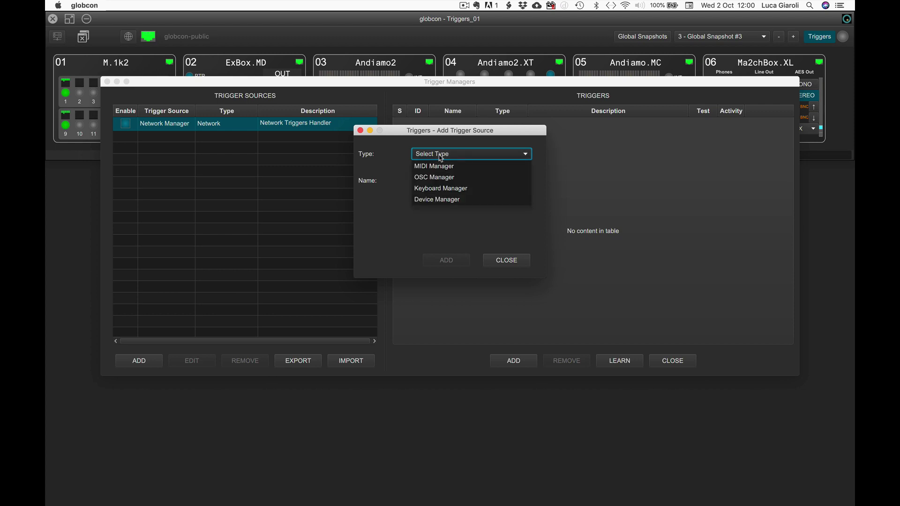
pyautogui.click(442, 189)
pyautogui.tripleClick(459, 184)
pyautogui.write('MacBook Key')
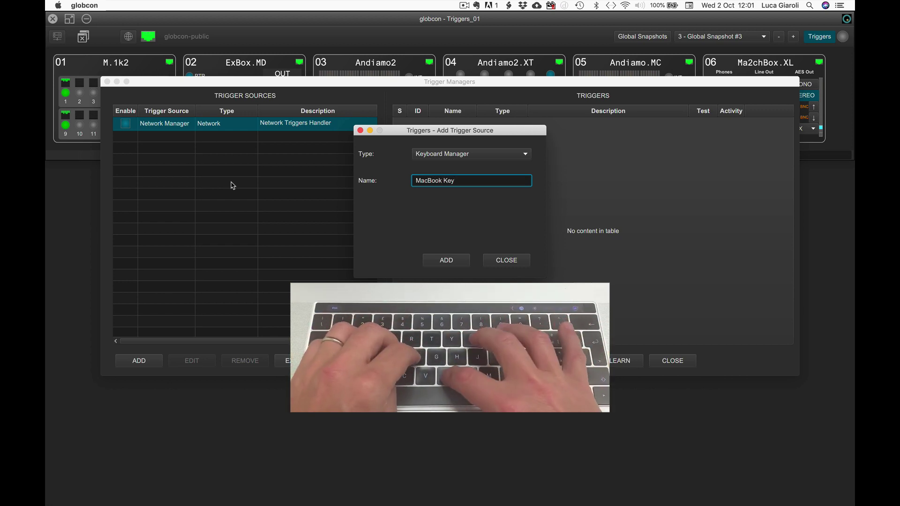
pyautogui.write('board')
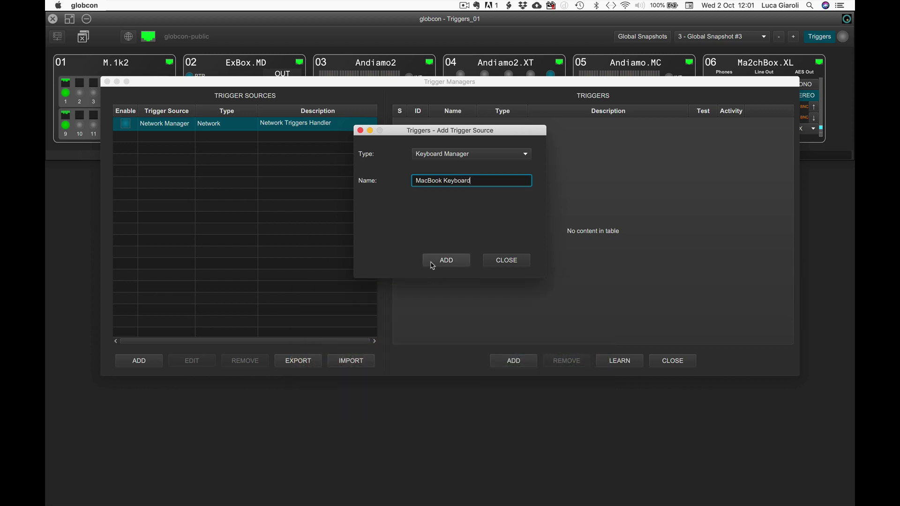
pyautogui.click(432, 265)
pyautogui.click(224, 137)
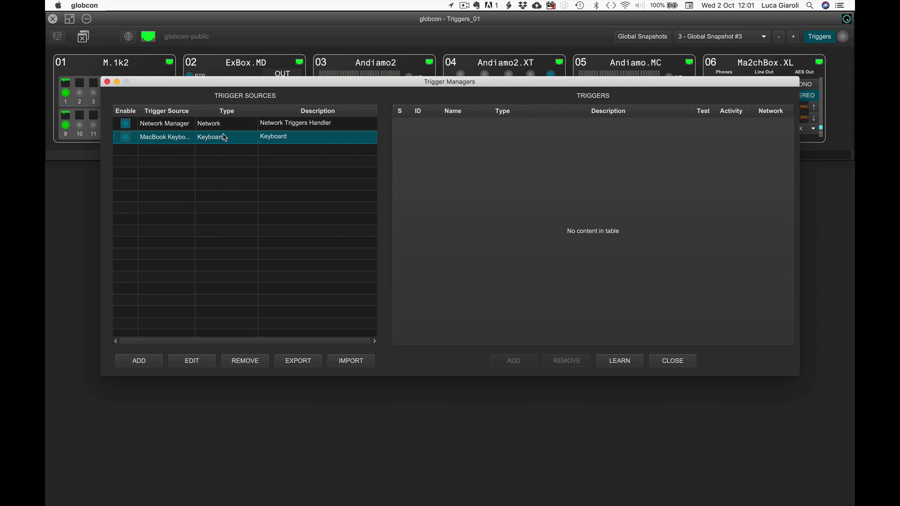
# Learn L+1 to L+4 as Trigger #1 to #4, discarding the plain L entry
pyautogui.click(621, 362)
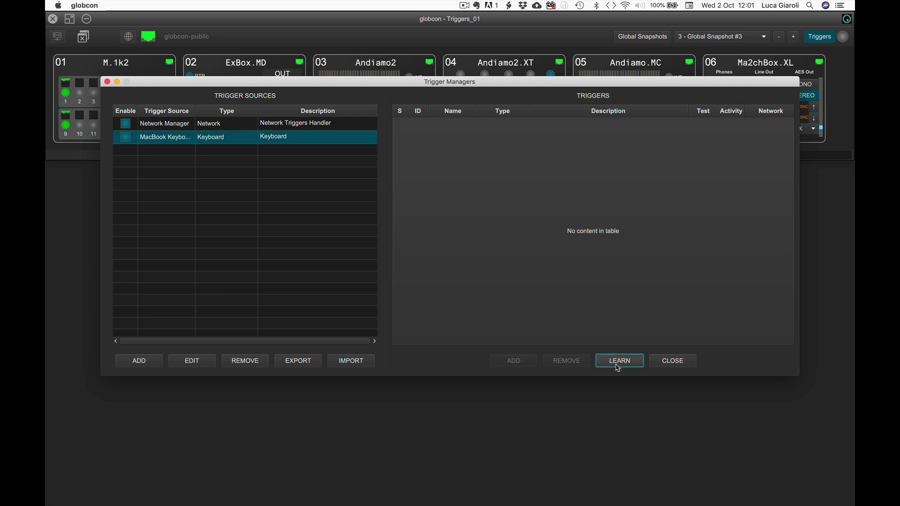
pyautogui.press('l')
pyautogui.press('l')
pyautogui.press('l')
pyautogui.press('l')
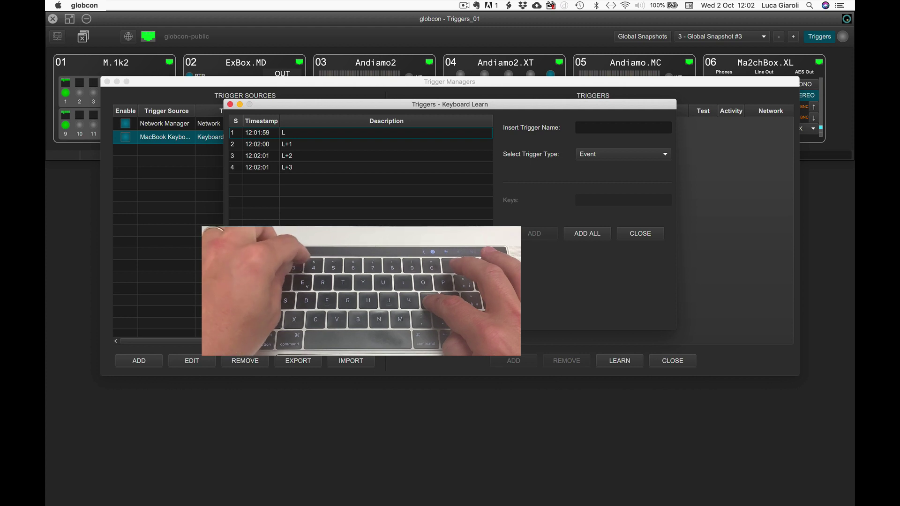
pyautogui.press('l')
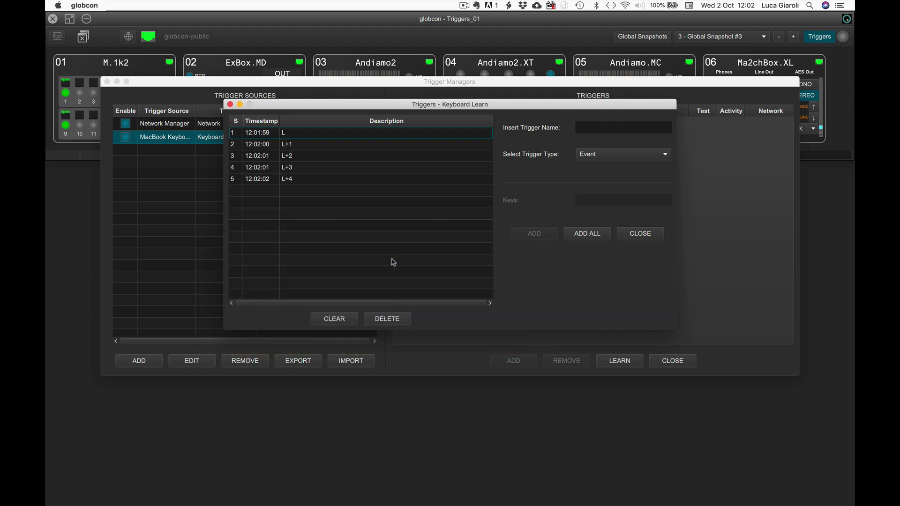
pyautogui.click(284, 135)
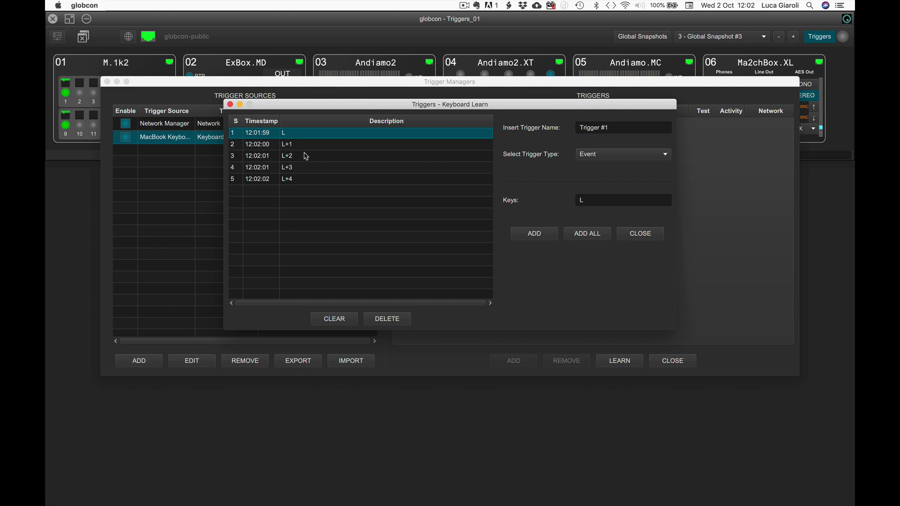
pyautogui.click(387, 318)
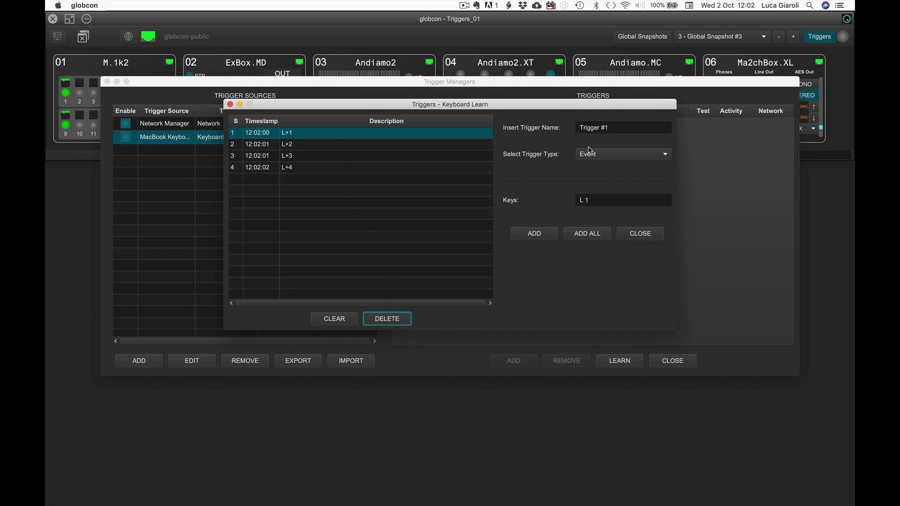
pyautogui.click(572, 233)
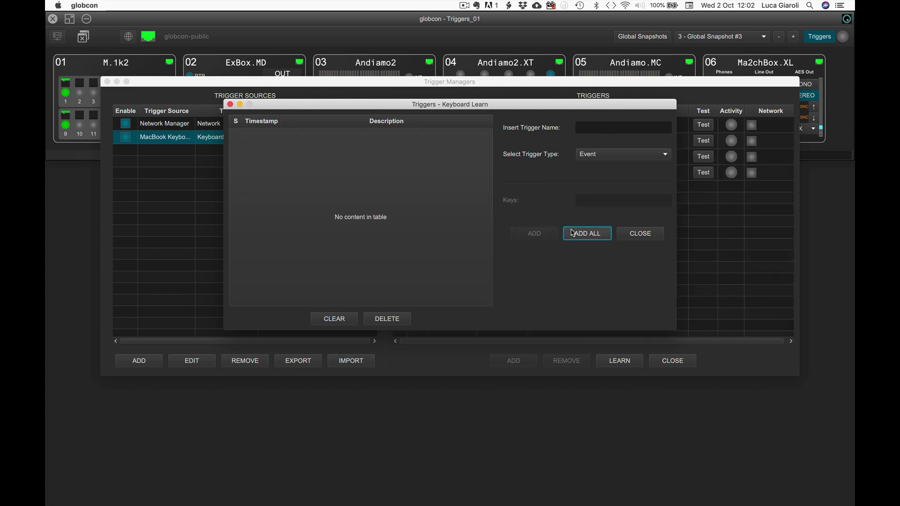
pyautogui.click(630, 237)
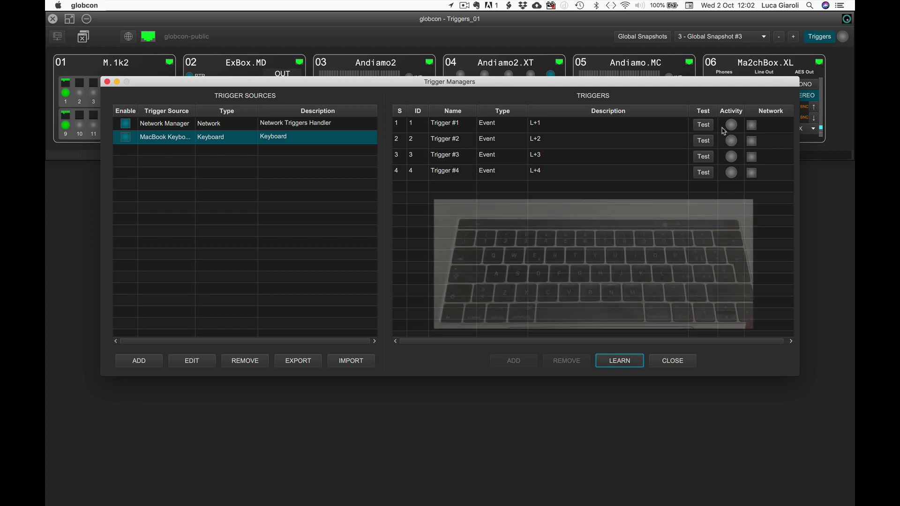
# Test Triggers #1 to #4 with L+1 to L+4, then close the Trigger Managers window
pyautogui.press('l')
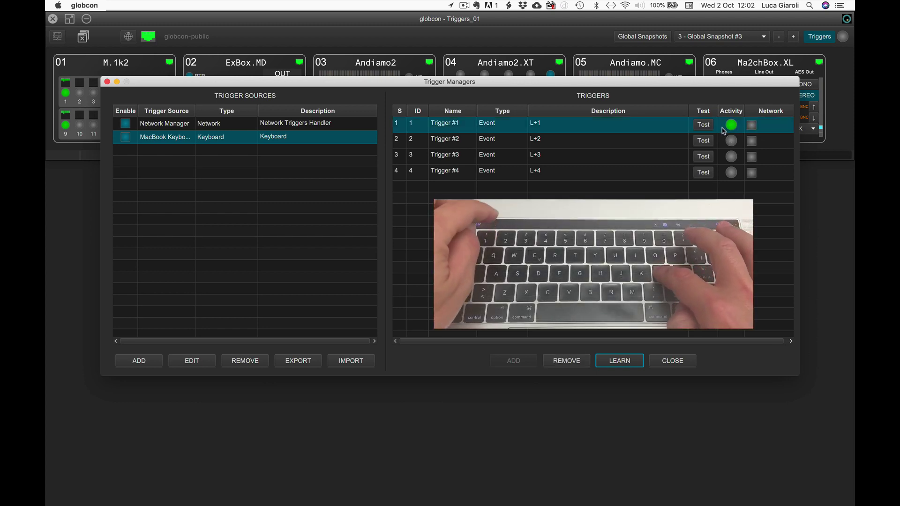
pyautogui.press('2')
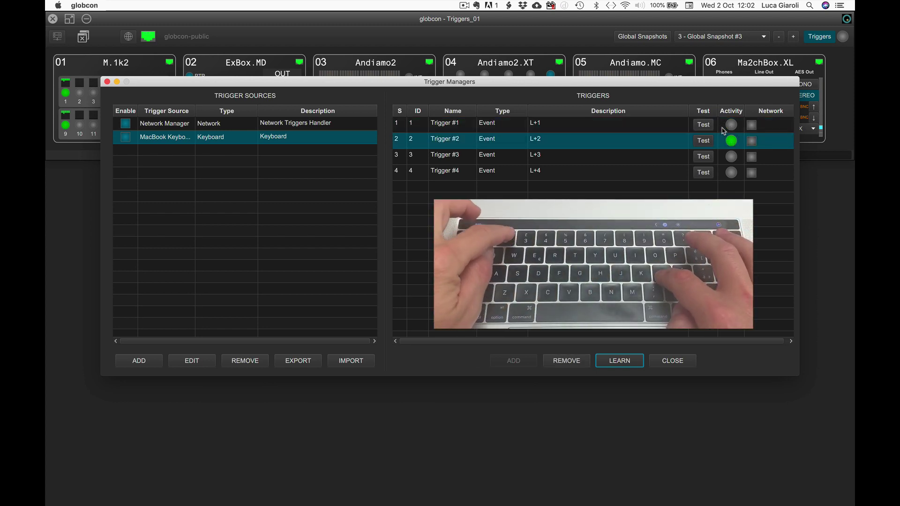
pyautogui.press('3')
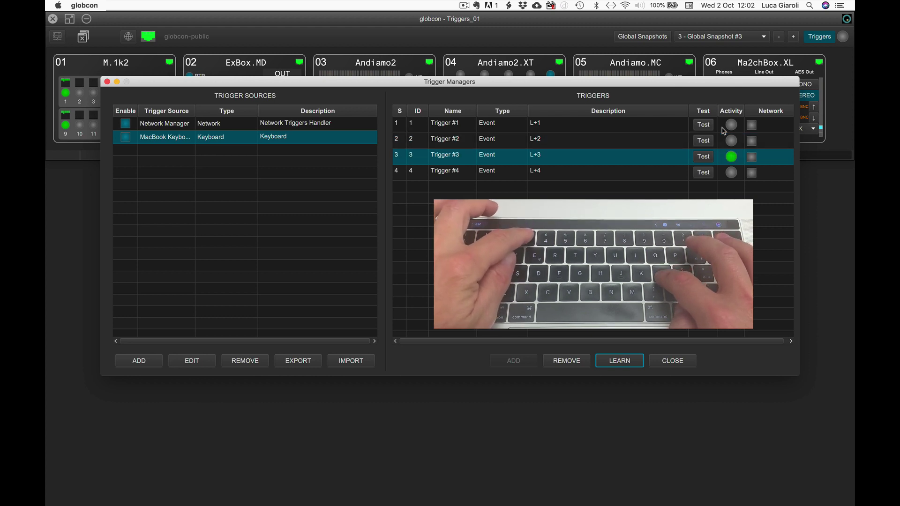
pyautogui.press('4')
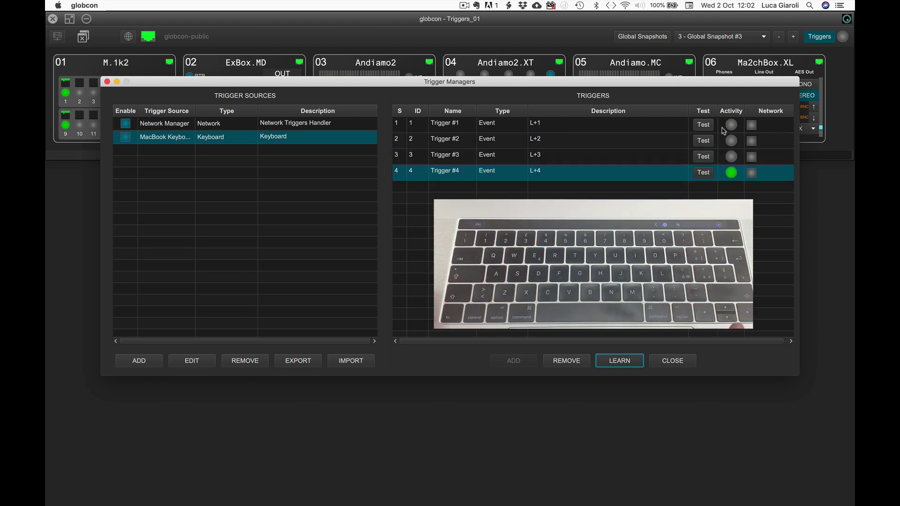
pyautogui.click(672, 360)
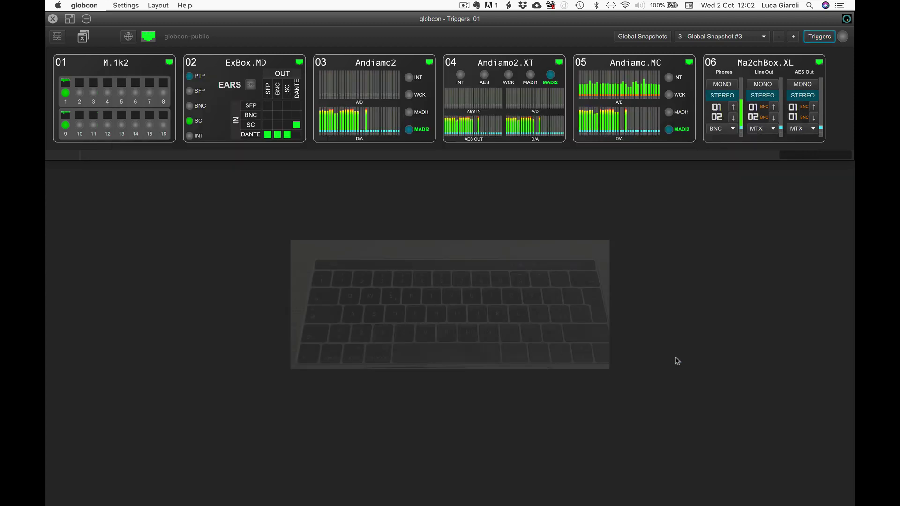
# Save the current layout as Layout #1 'global view' and bring up the ExBox.MD window
pyautogui.press('shift')
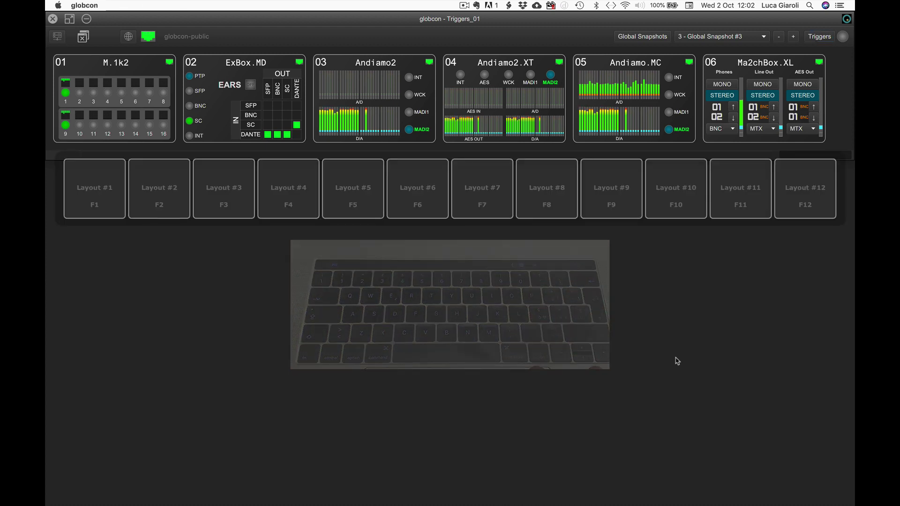
pyautogui.click(117, 197)
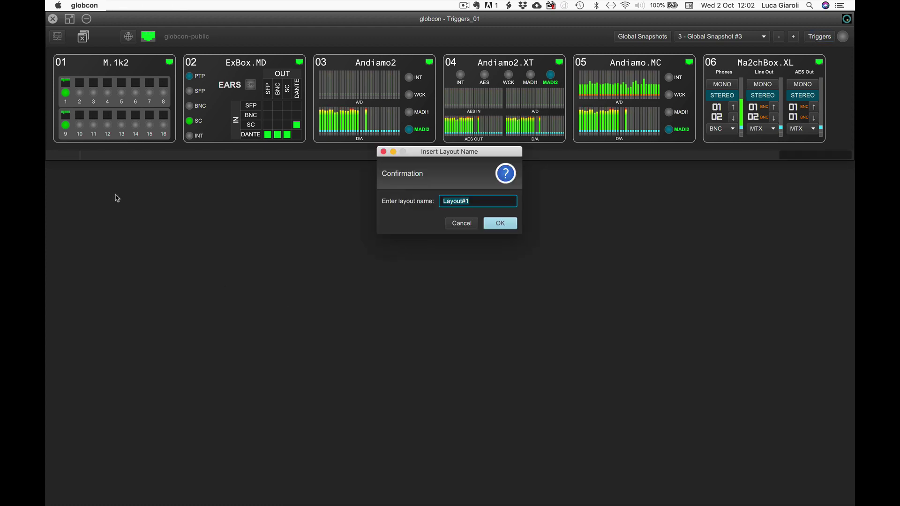
pyautogui.write('glo')
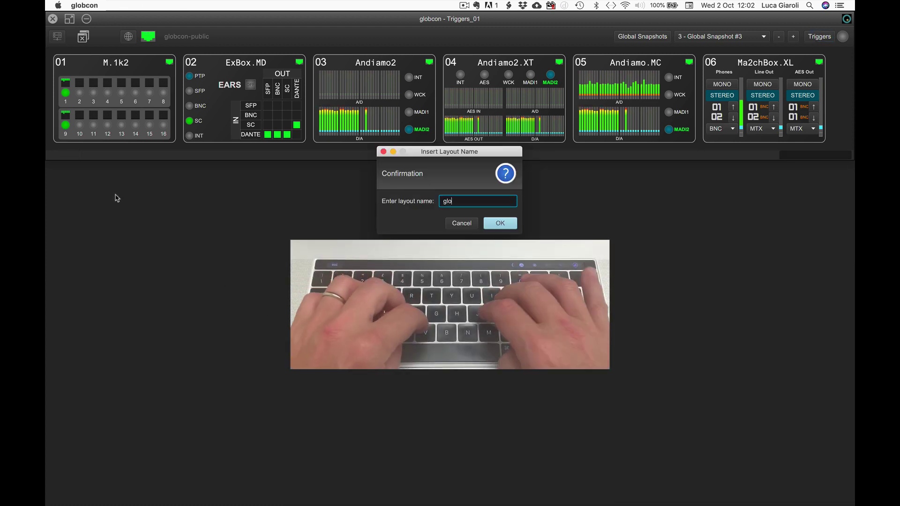
pyautogui.write('bal view')
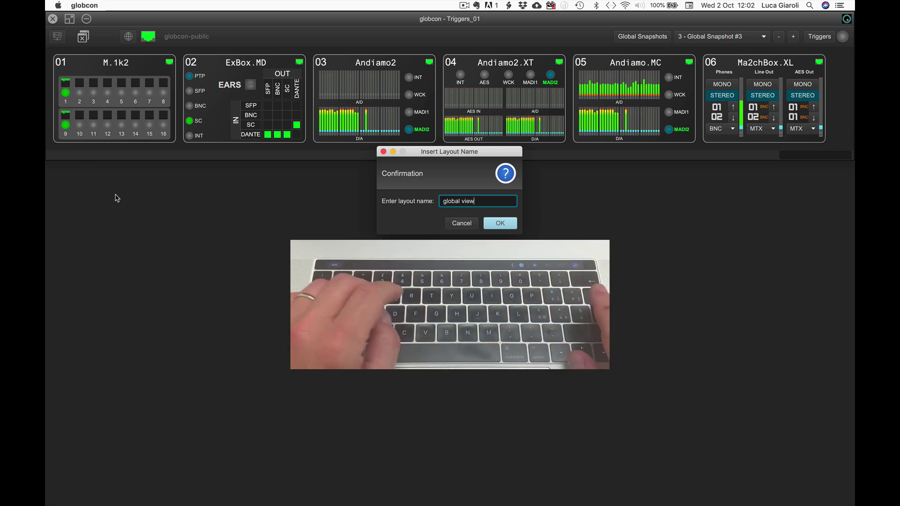
pyautogui.press('Return')
pyautogui.click(236, 63)
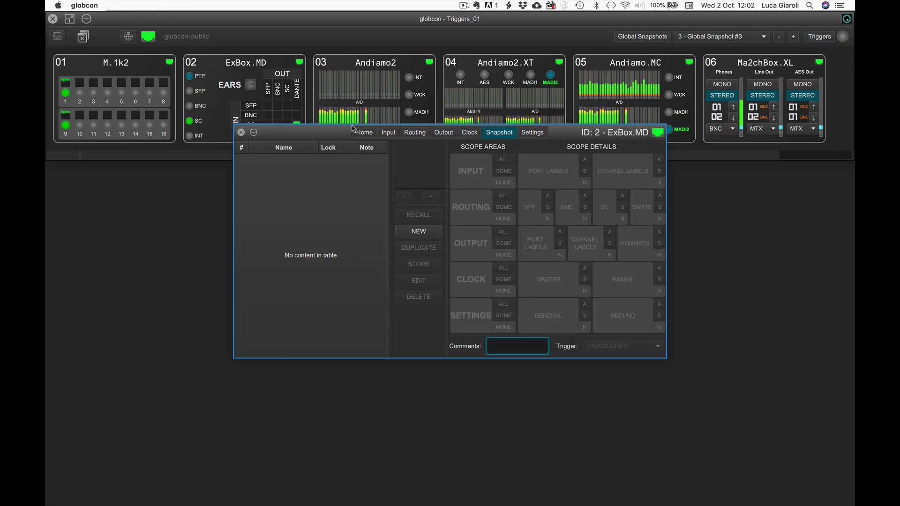
# Show ExBox.MD and Ma2chBox.XL on their Home views, placed lower left and lower right
pyautogui.click(365, 133)
pyautogui.moveTo(336, 135); pyautogui.dragTo(173, 184)
pyautogui.click(761, 67)
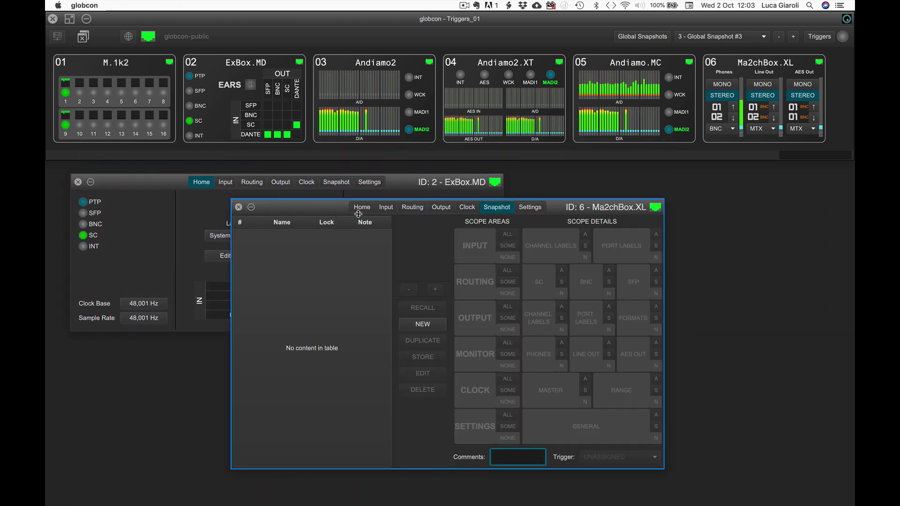
pyautogui.click(361, 208)
pyautogui.moveTo(330, 211); pyautogui.dragTo(467, 335)
pyautogui.moveTo(176, 185); pyautogui.dragTo(161, 176)
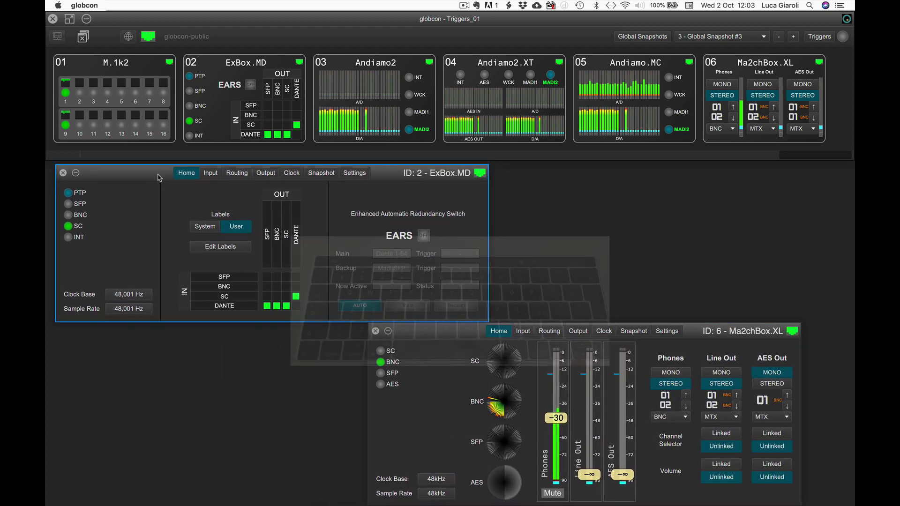
# Store this window arrangement as Layout #2 named 'MD+MBOX'
pyautogui.press('super+alt')
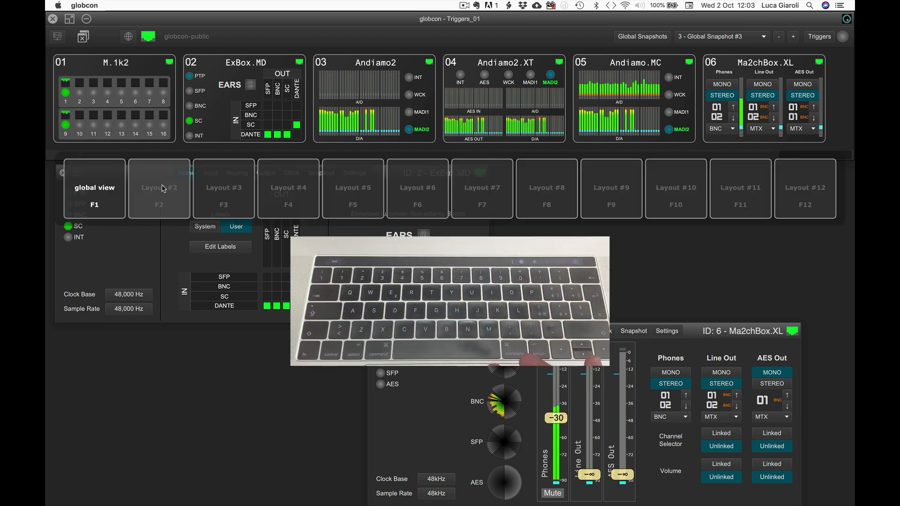
pyautogui.keyDown('alt'); pyautogui.keyDown('super'); pyautogui.click(161, 187); pyautogui.keyUp('super'); pyautogui.keyUp('alt')
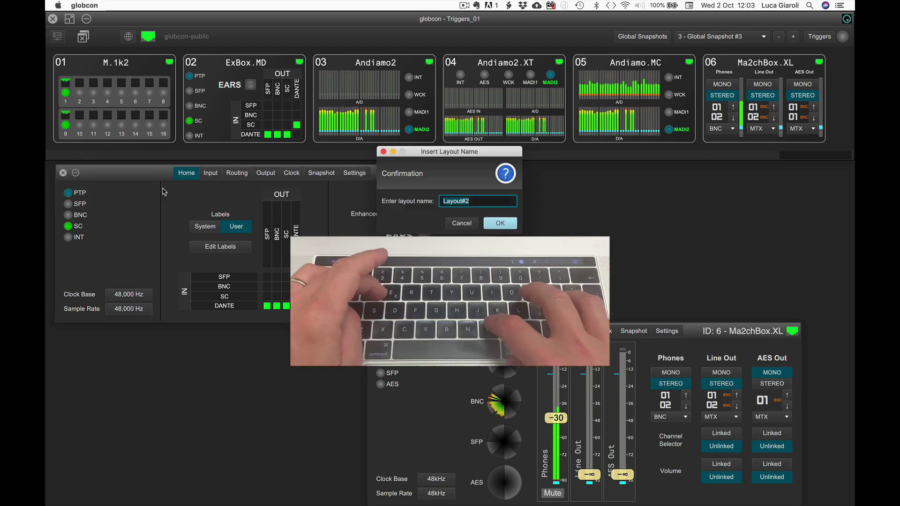
pyautogui.write('MD+M')
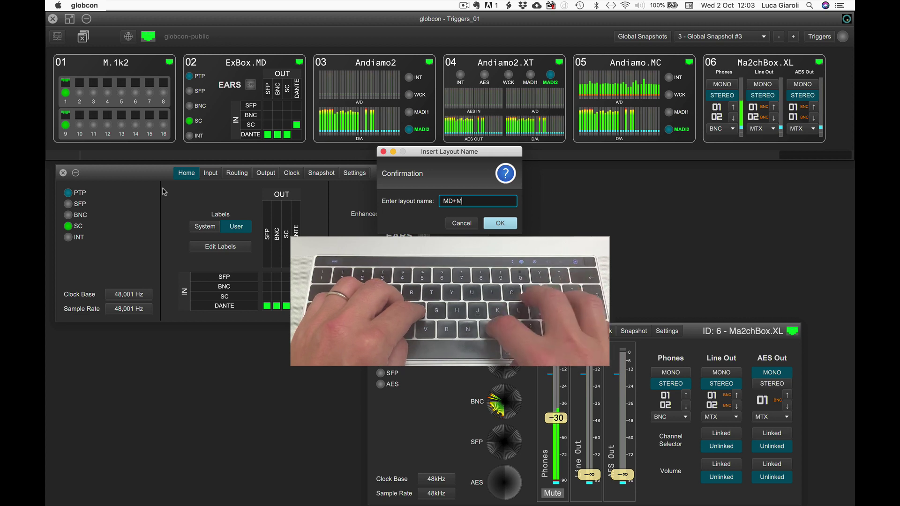
pyautogui.write('EARS')
pyautogui.press('Return')
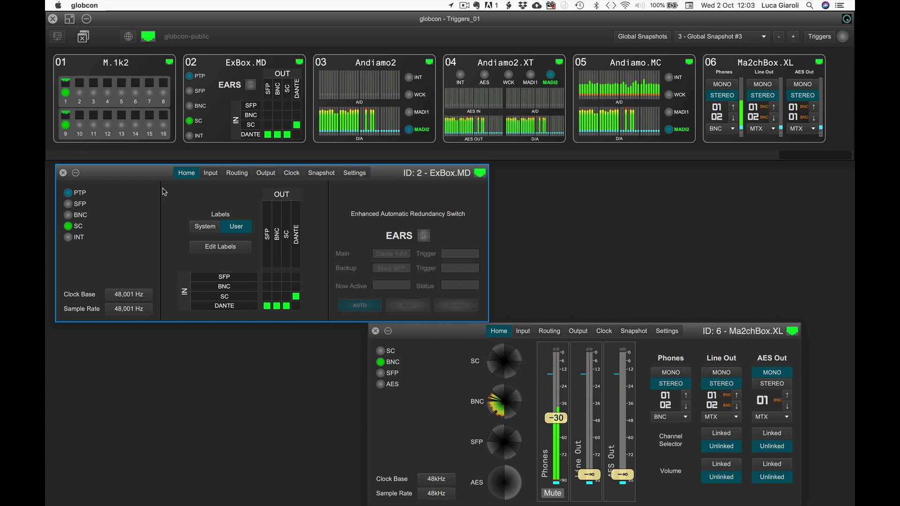
# In Layout Triggers, assign MacBook Keyboard Trigger #1 to Layout #1 'global view'
pyautogui.click(156, 5)
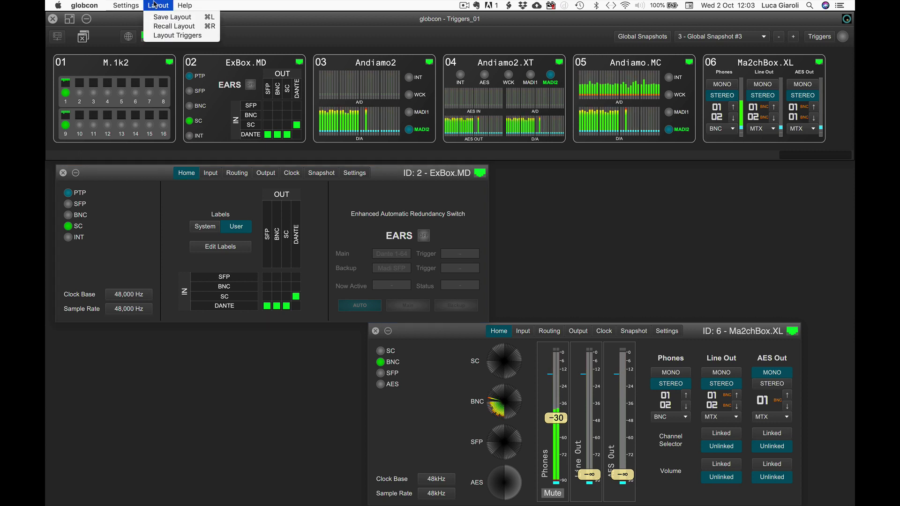
pyautogui.click(162, 37)
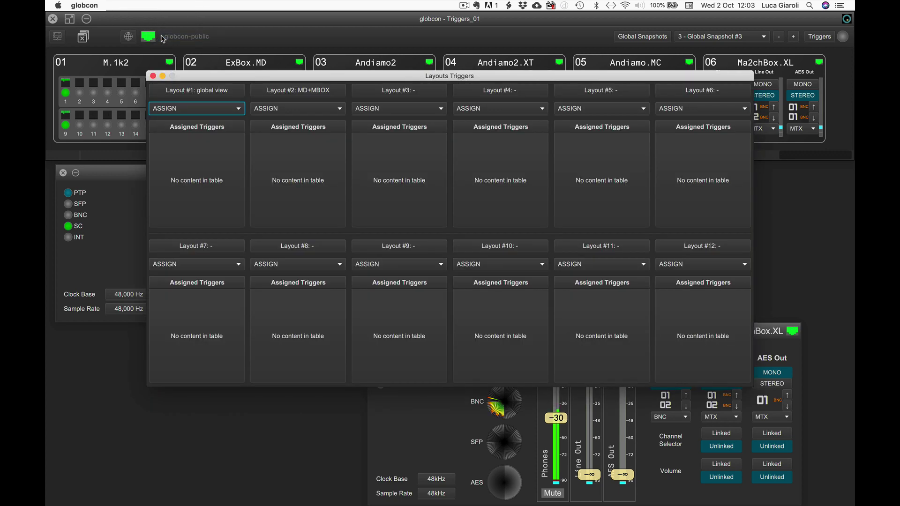
pyautogui.click(200, 109)
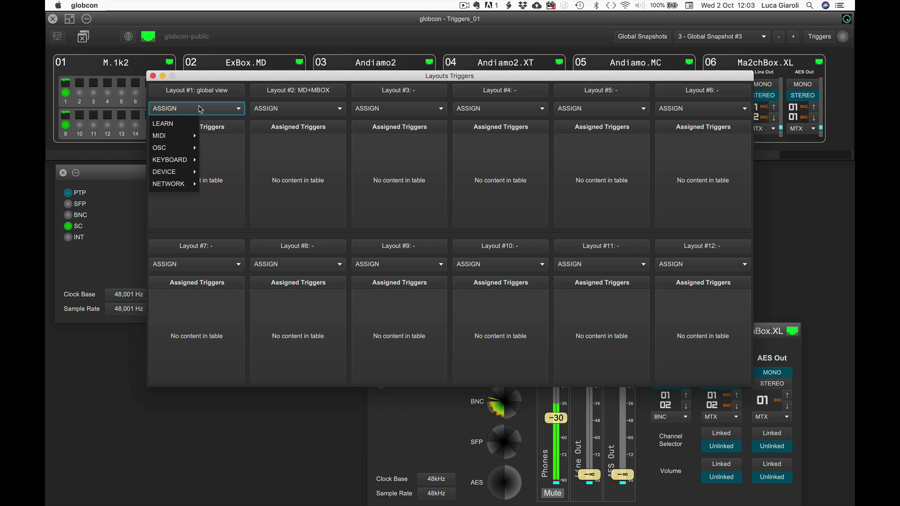
pyautogui.moveTo(184, 159)
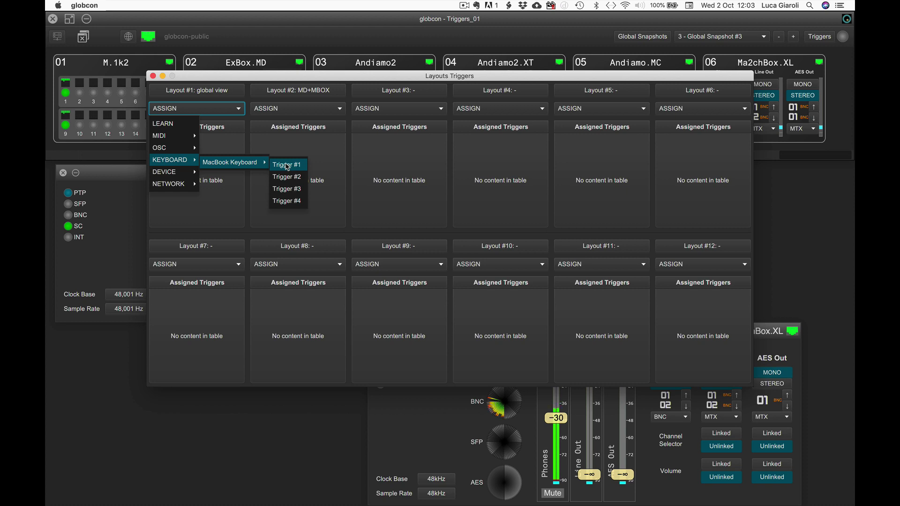
pyautogui.click(287, 165)
# Assign MacBook Keyboard Trigger #2 to Layout #2 'MD+MBOX' and close the window
pyautogui.click(276, 108)
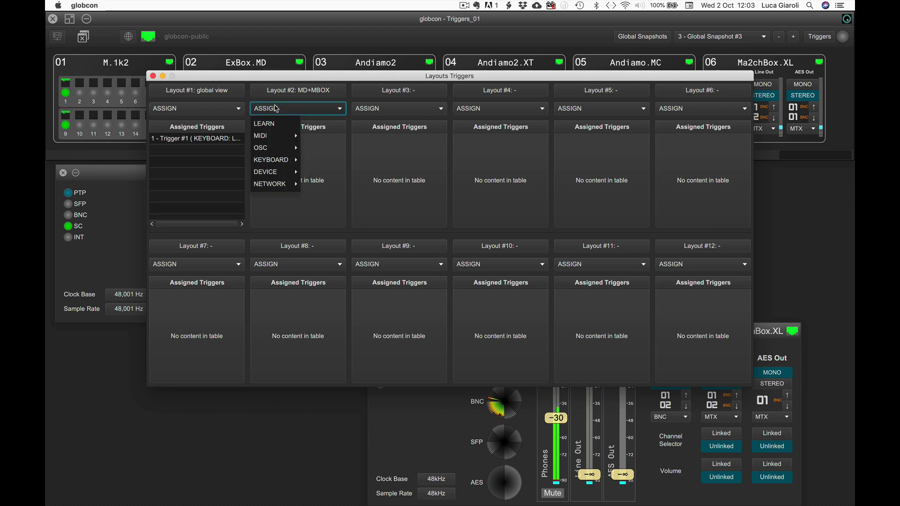
pyautogui.moveTo(277, 160)
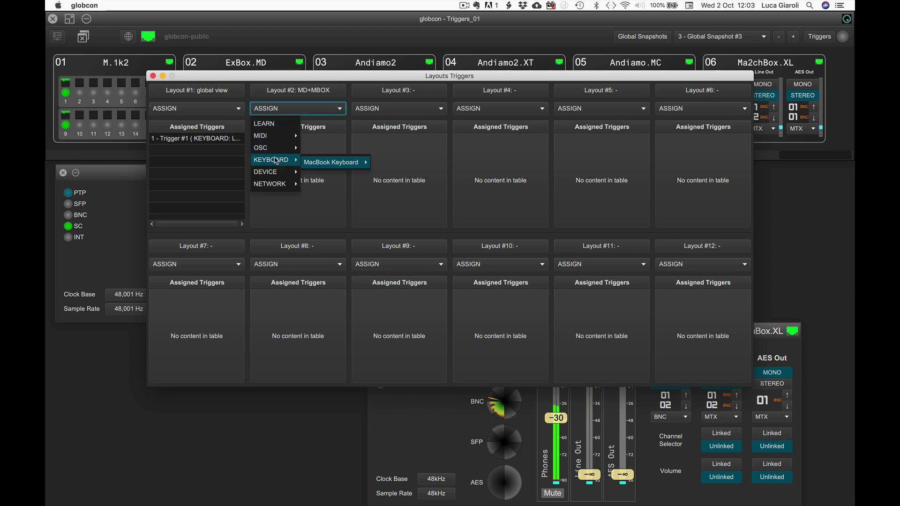
pyautogui.moveTo(319, 166)
pyautogui.click(388, 176)
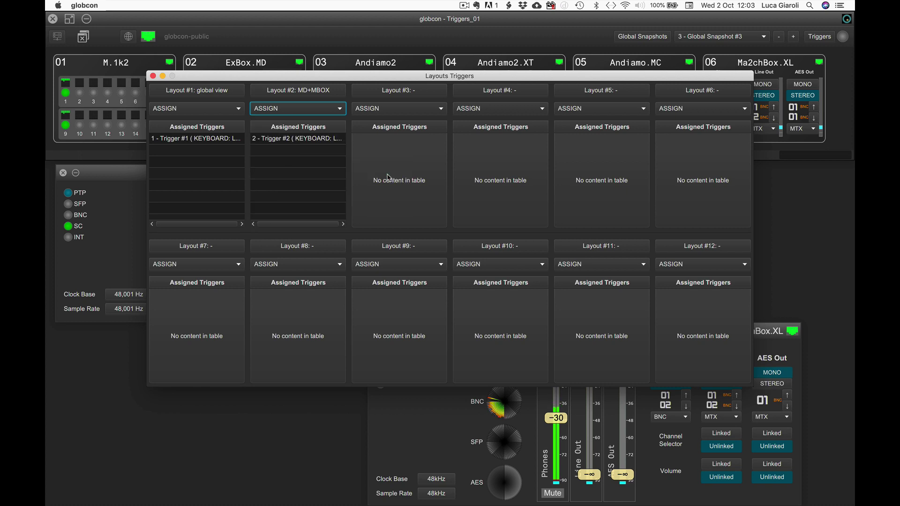
pyautogui.click(153, 76)
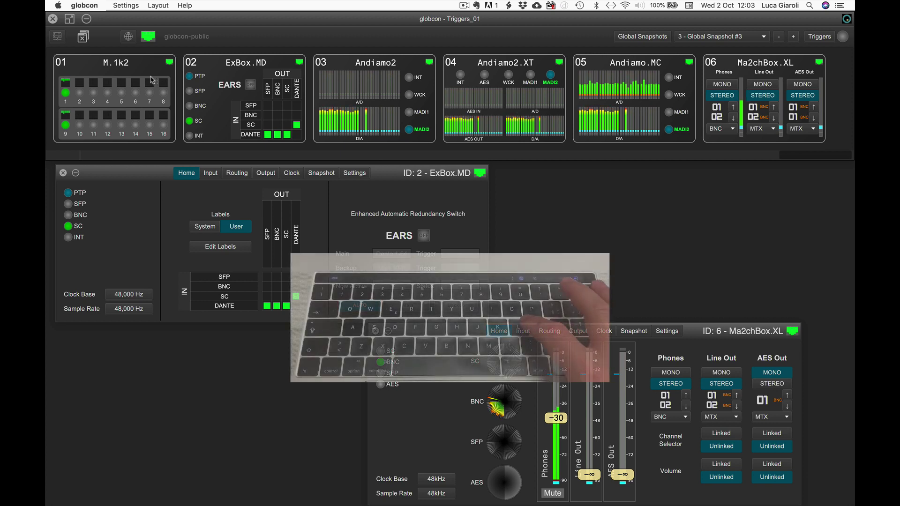
# Alternate between the MD+MBOX and global view layouts by keyboard trigger, ending on global view
pyautogui.press('l')
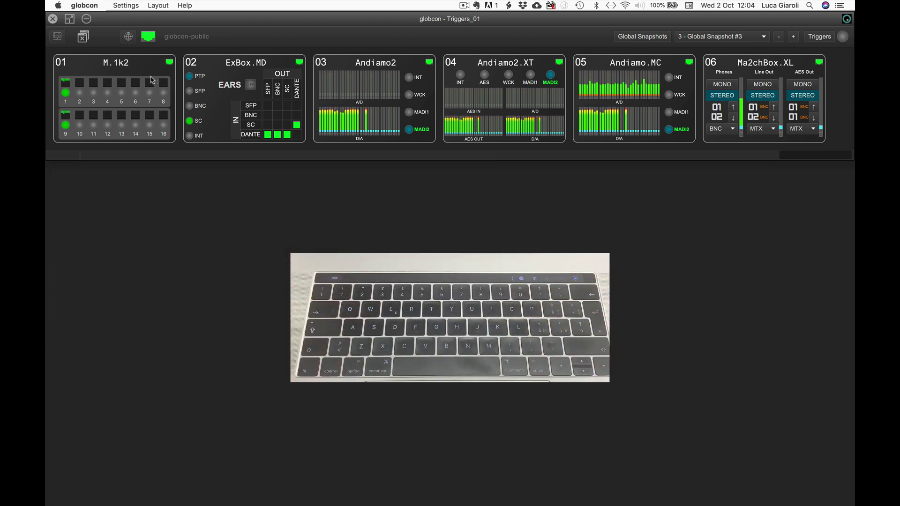
pyautogui.press('k')
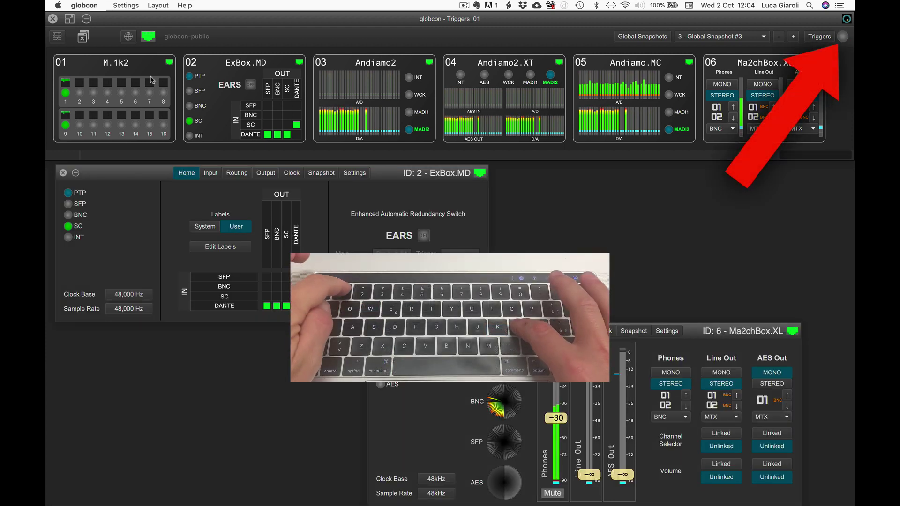
pyautogui.press('Right')
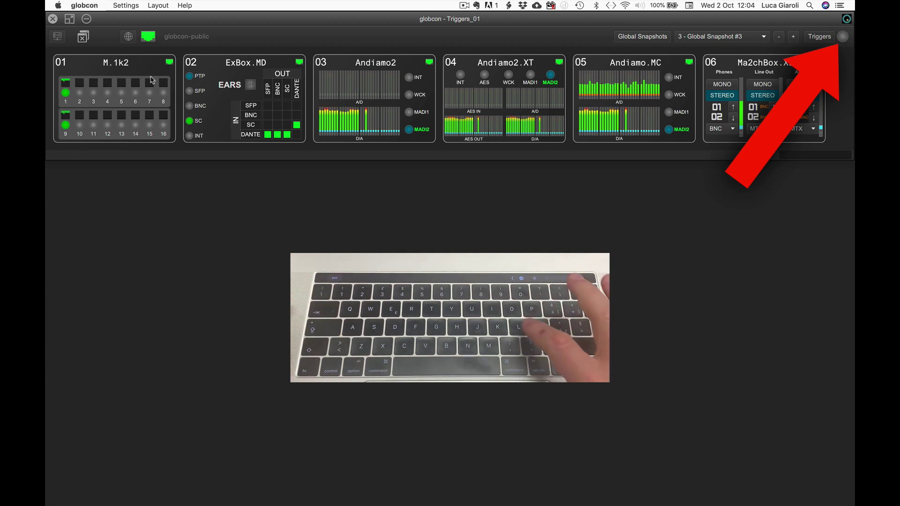
pyautogui.press('Left')
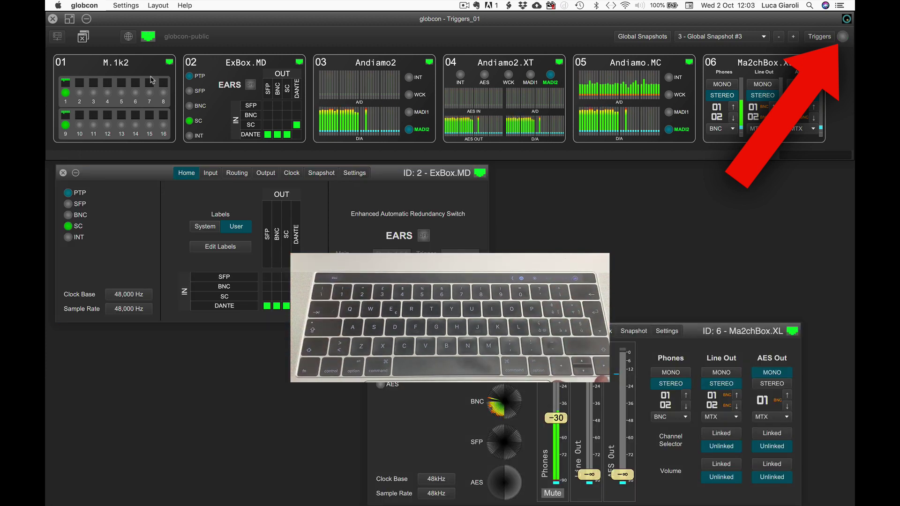
pyautogui.press('Right')
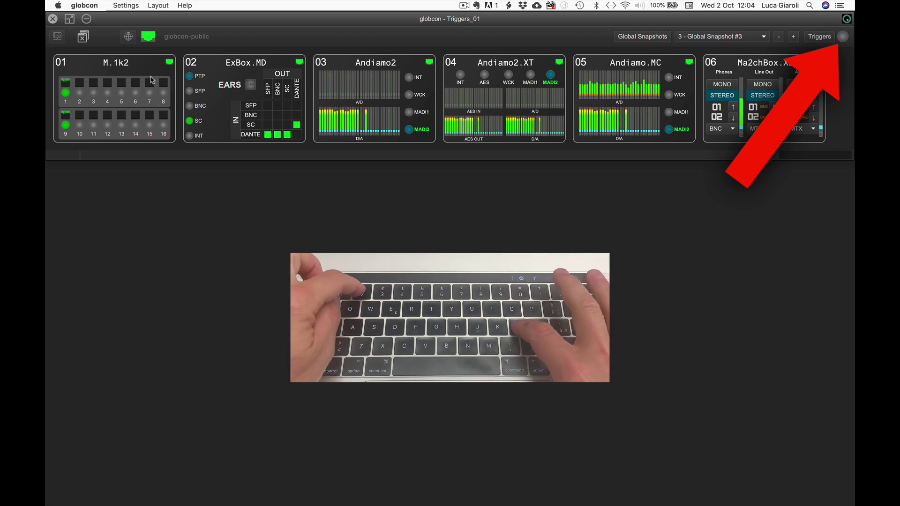
pyautogui.press('Left')
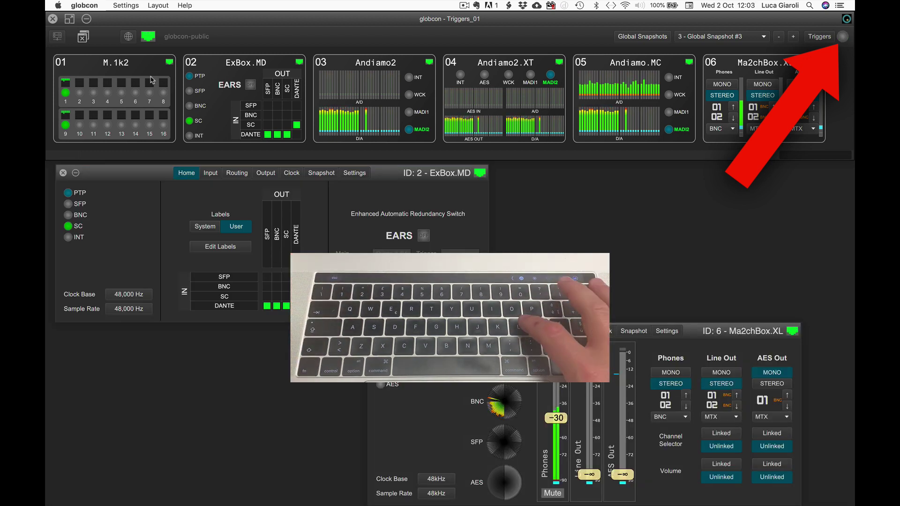
pyautogui.press('Right')
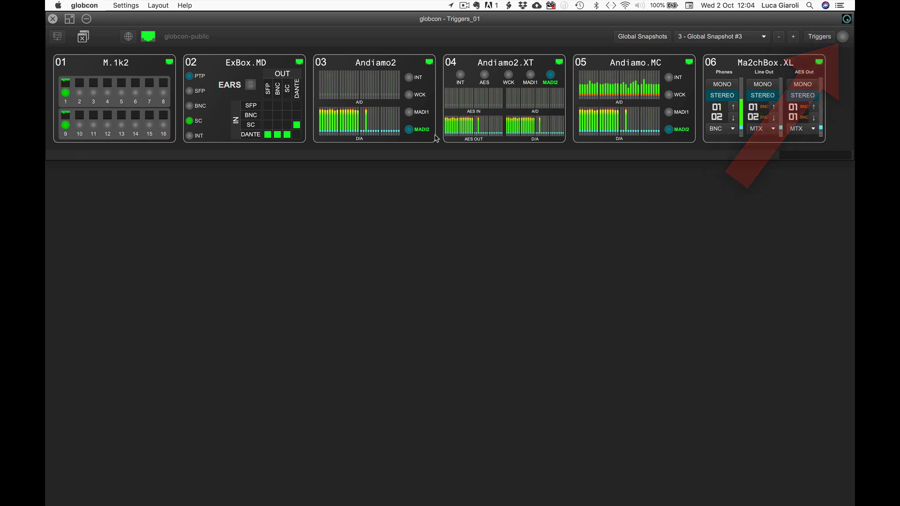
pyautogui.click(627, 37)
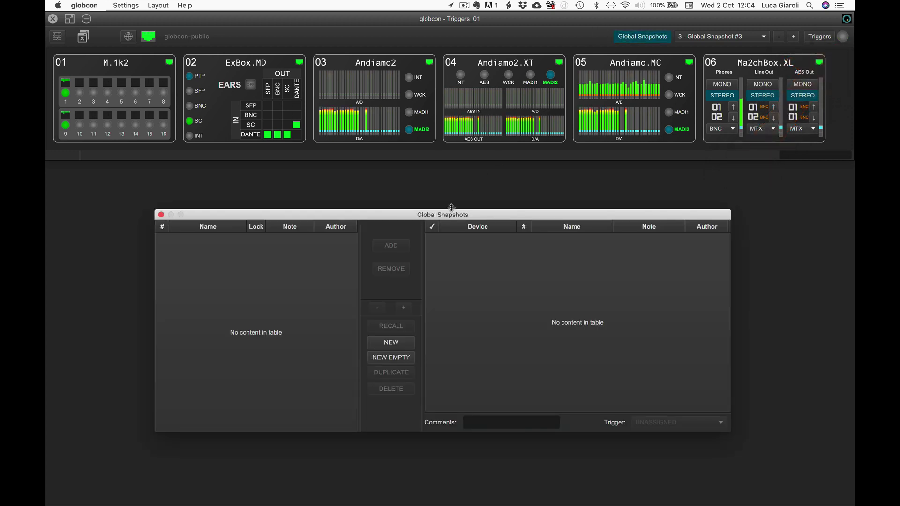
# Create Global Snapshot #5 holding Snapshot #1 - GS for all six devices
pyautogui.click(391, 343)
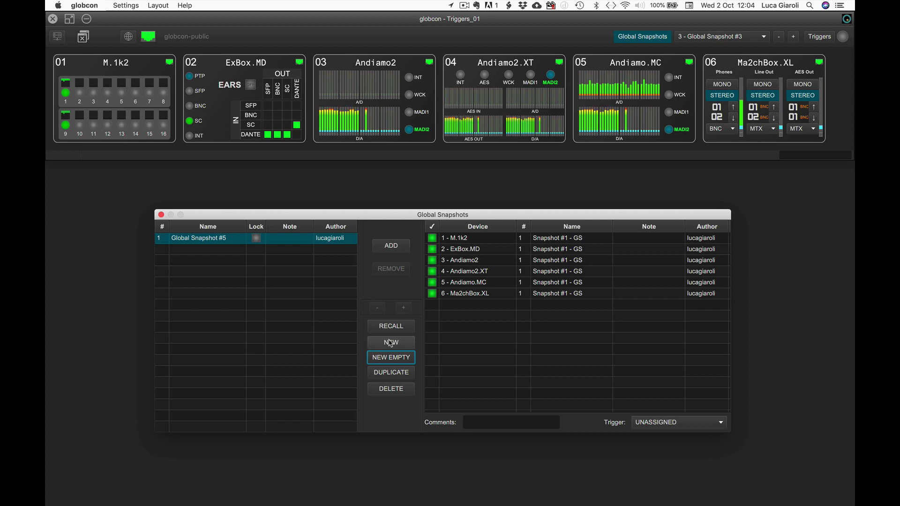
pyautogui.click(660, 423)
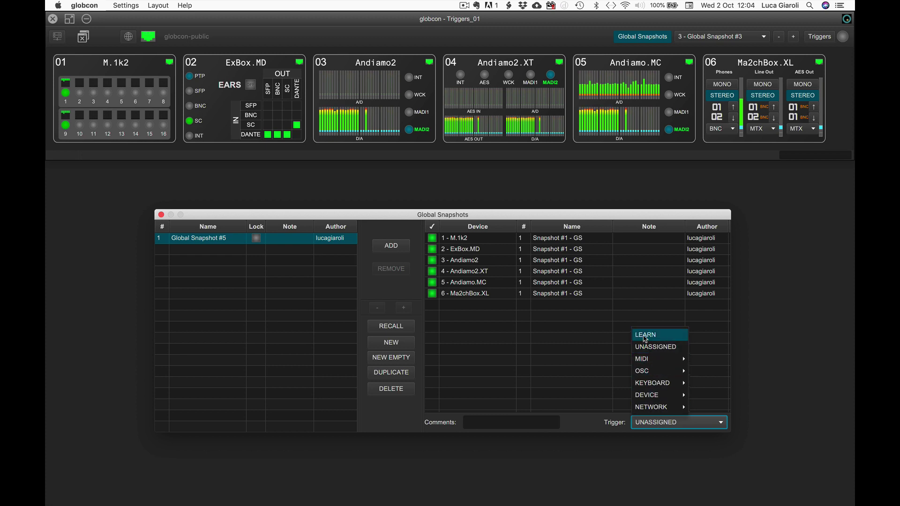
# Learn G+1 as keyboard Trigger #5 for Global Snapshot #5, then close the snapshots window
pyautogui.click(645, 335)
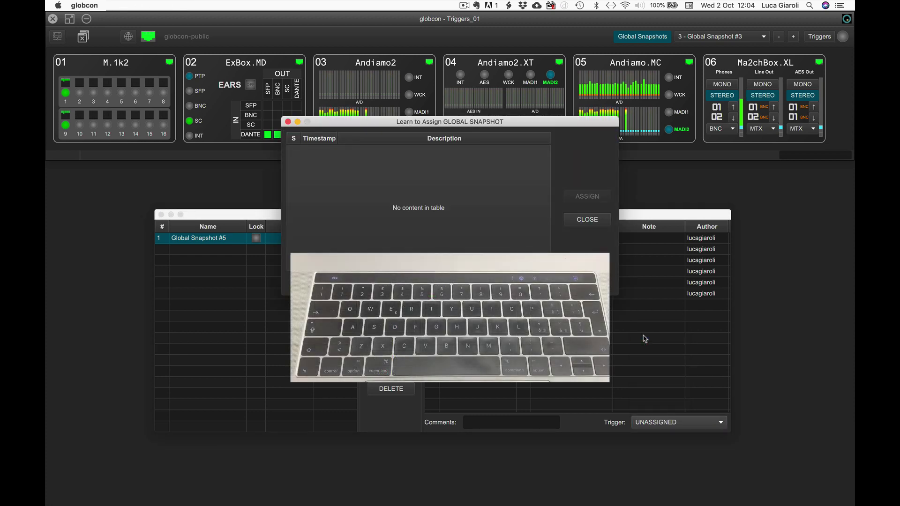
pyautogui.press('g')
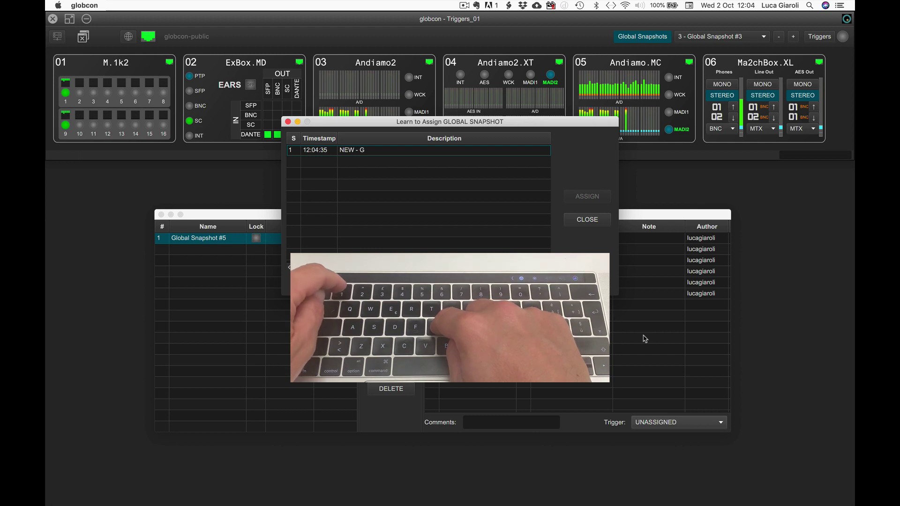
pyautogui.hotkey('g', '1')
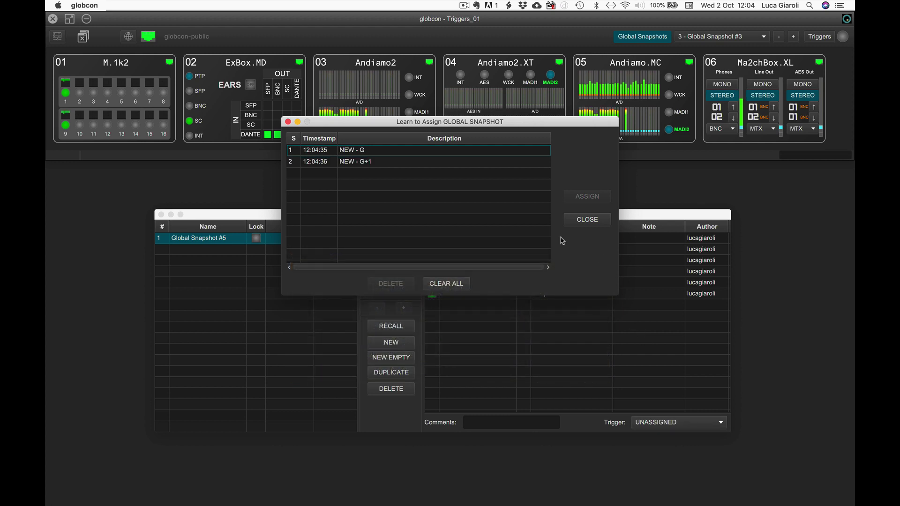
pyautogui.click(453, 162)
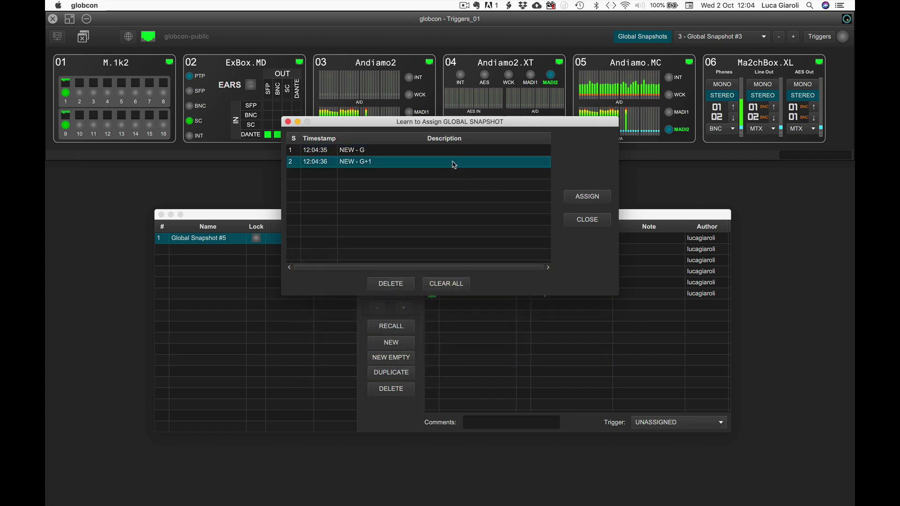
pyautogui.click(573, 197)
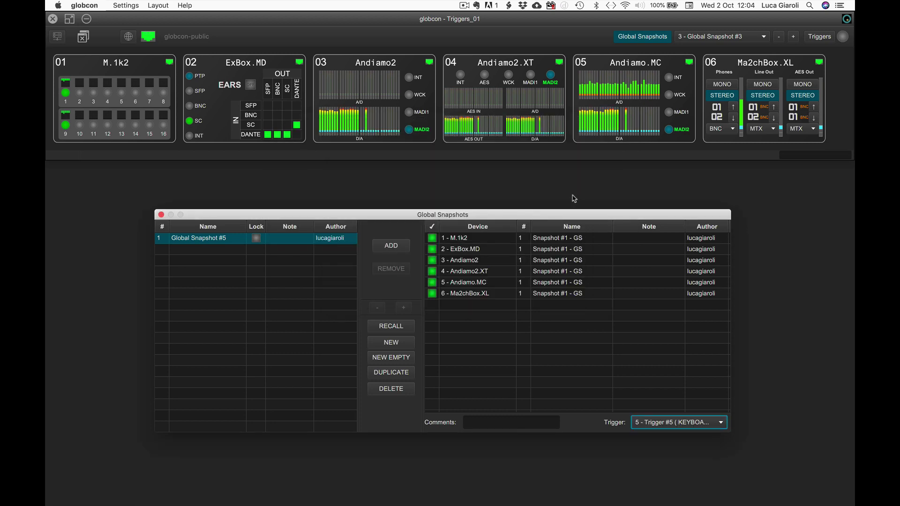
pyautogui.click(161, 215)
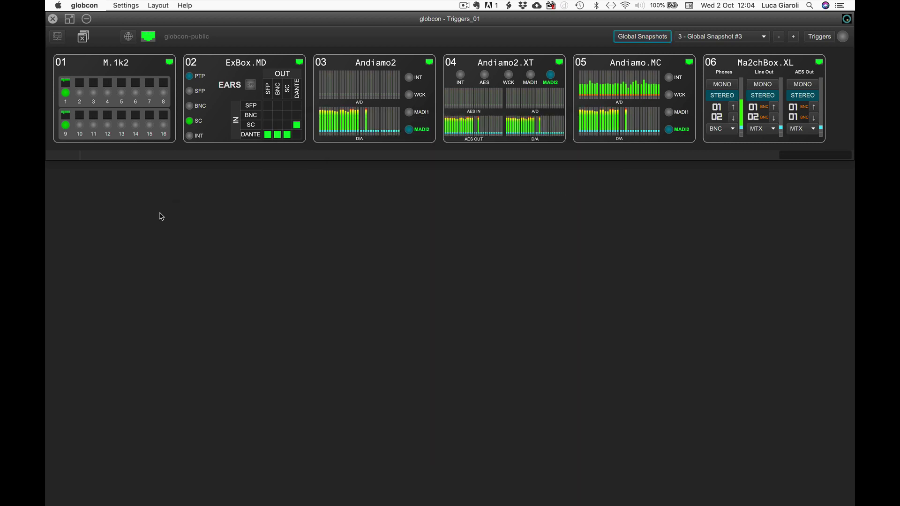
pyautogui.click(815, 35)
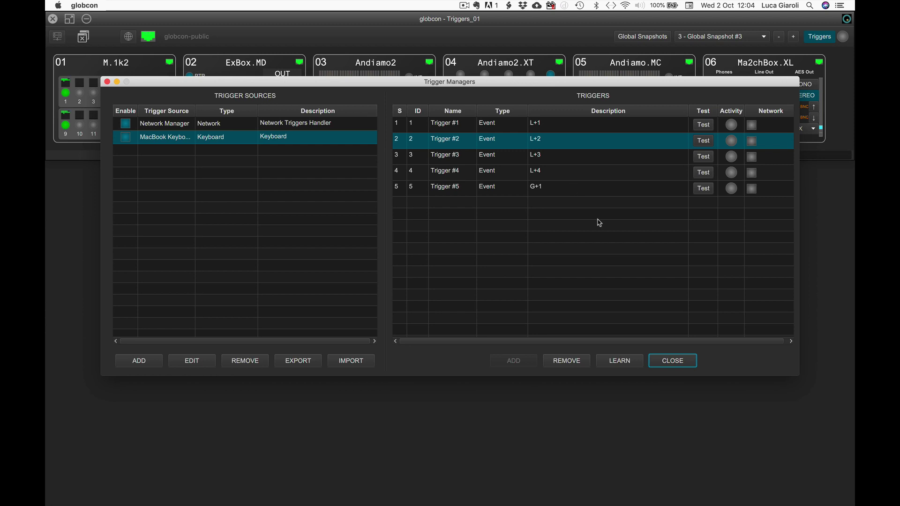
pyautogui.click(665, 361)
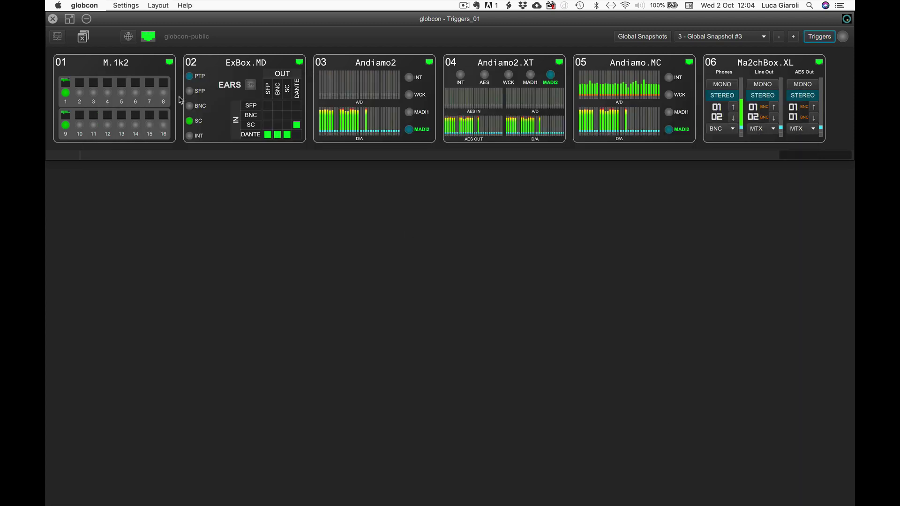
pyautogui.click(124, 6)
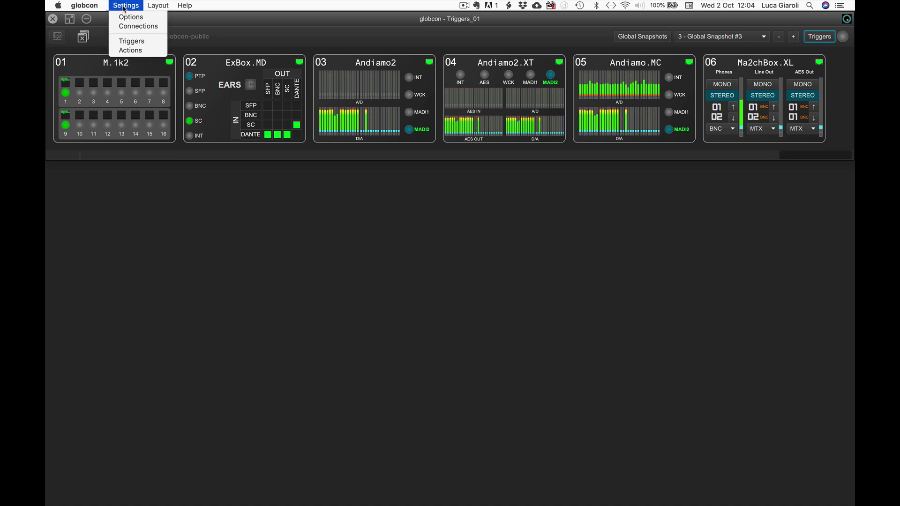
pyautogui.click(130, 51)
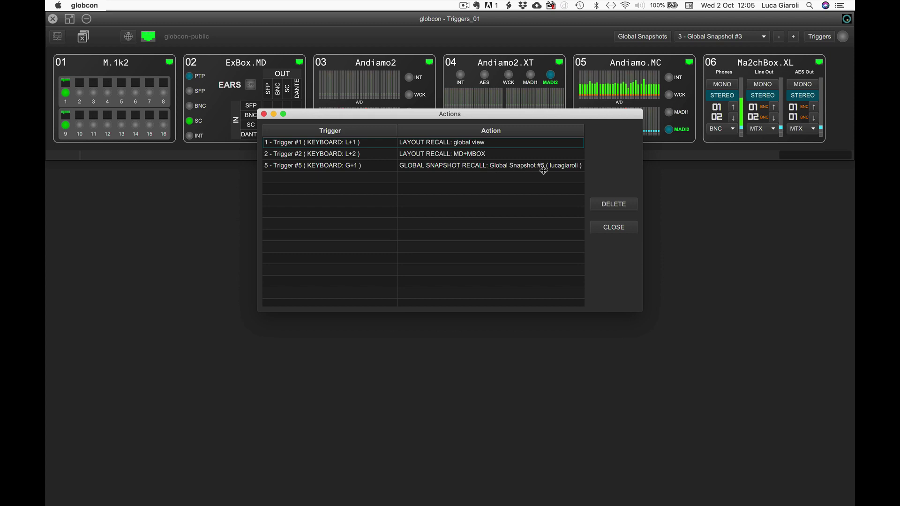
pyautogui.click(607, 228)
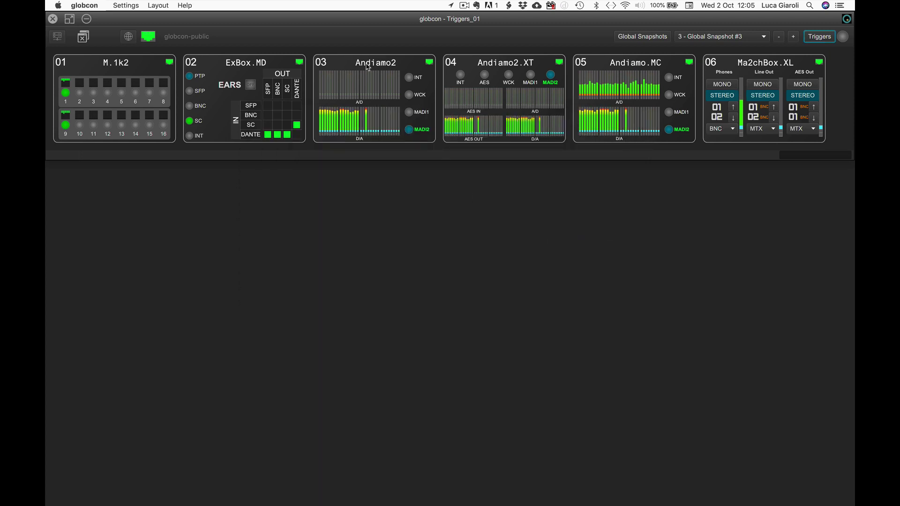
# Mute all Andiamo2 outputs and save that state as new Andiamo2 Snapshot #2
pyautogui.doubleClick(369, 68)
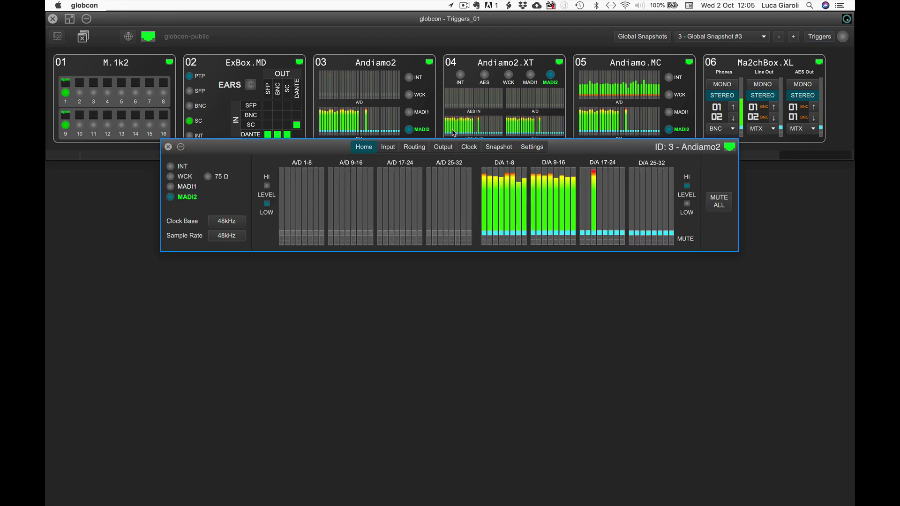
pyautogui.click(719, 201)
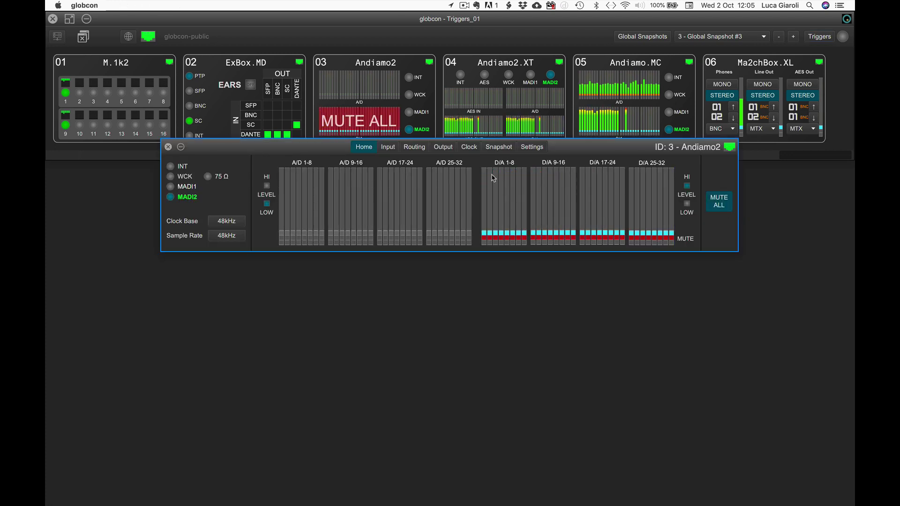
pyautogui.click(489, 149)
pyautogui.click(397, 246)
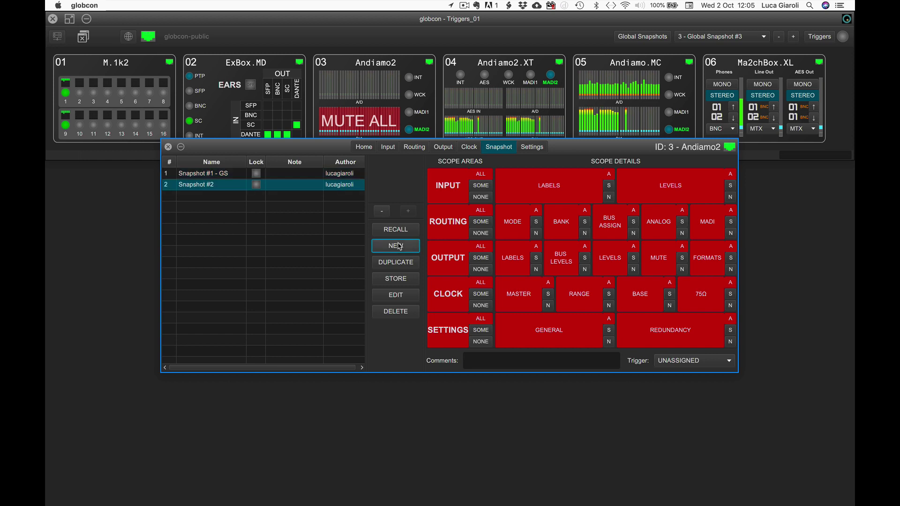
pyautogui.click(209, 186)
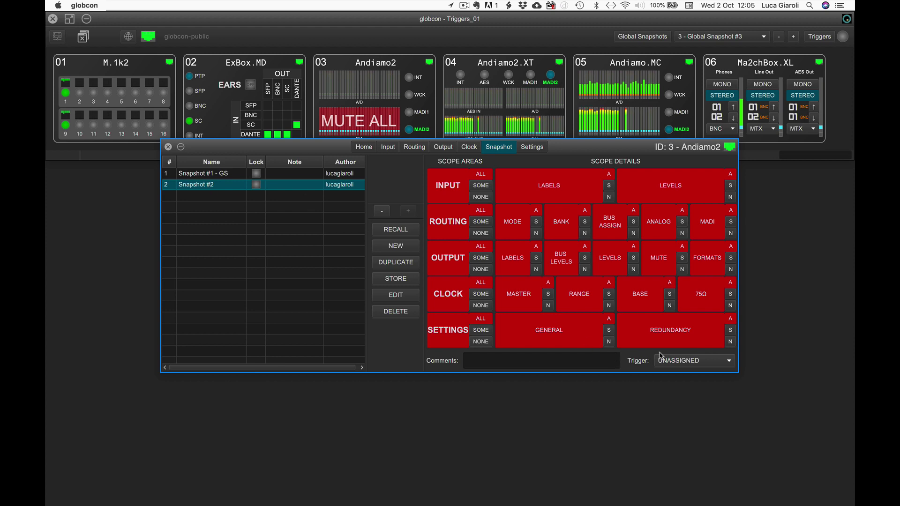
# Learn the S+2 keypress and assign it as Snapshot #2's trigger
pyautogui.click(674, 360)
pyautogui.click(673, 376)
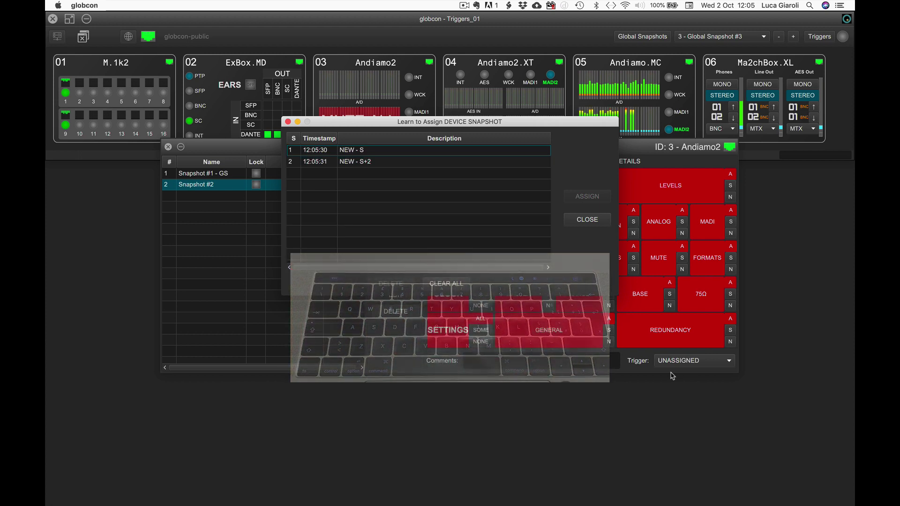
pyautogui.click(384, 163)
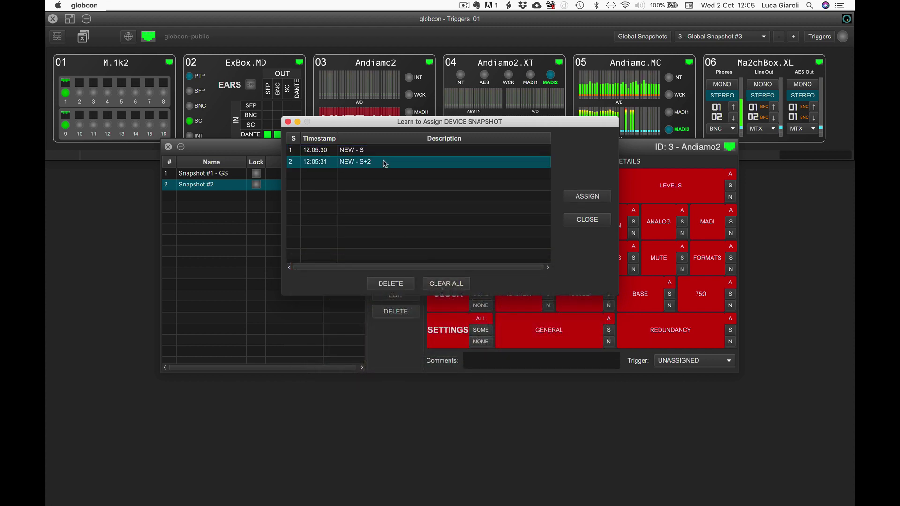
pyautogui.click(578, 197)
pyautogui.click(168, 147)
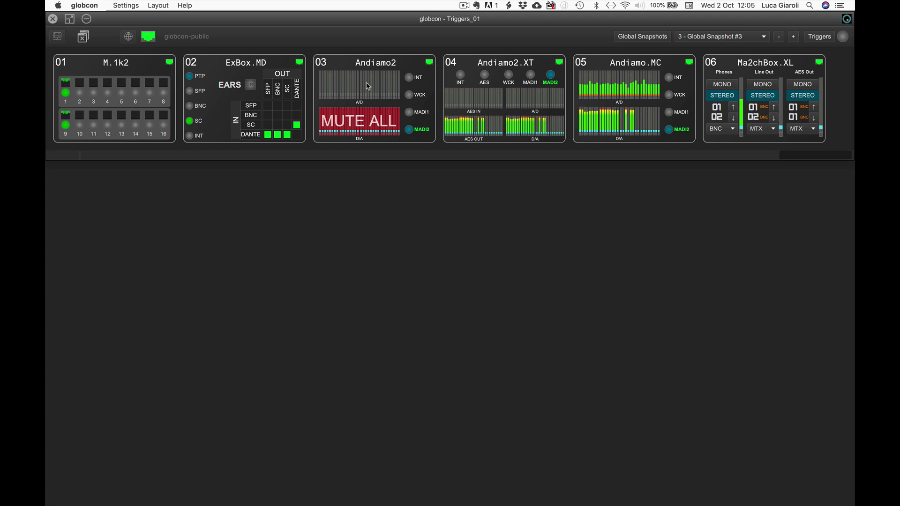
# Review triggers and actions, then recall Global Snapshot #5 with G+1 and Andiamo2 Snapshot #2 with S+2
pyautogui.click(817, 38)
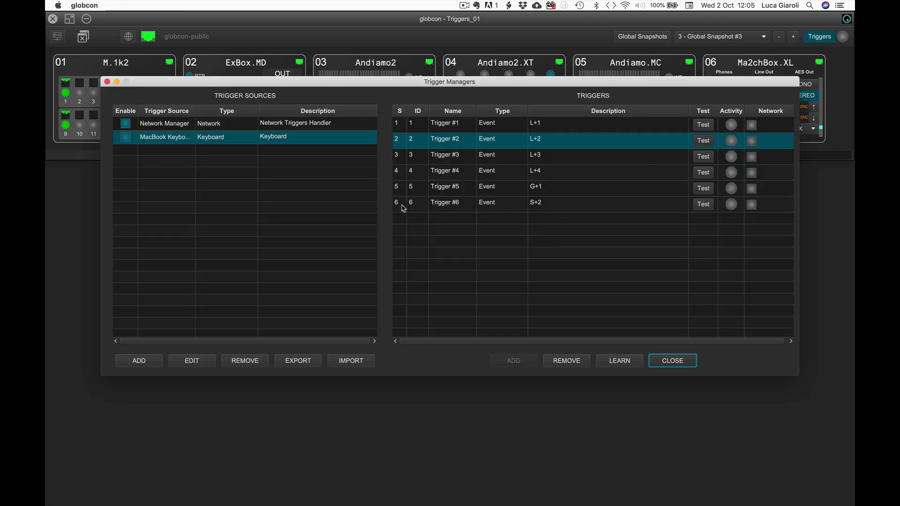
pyautogui.click(670, 360)
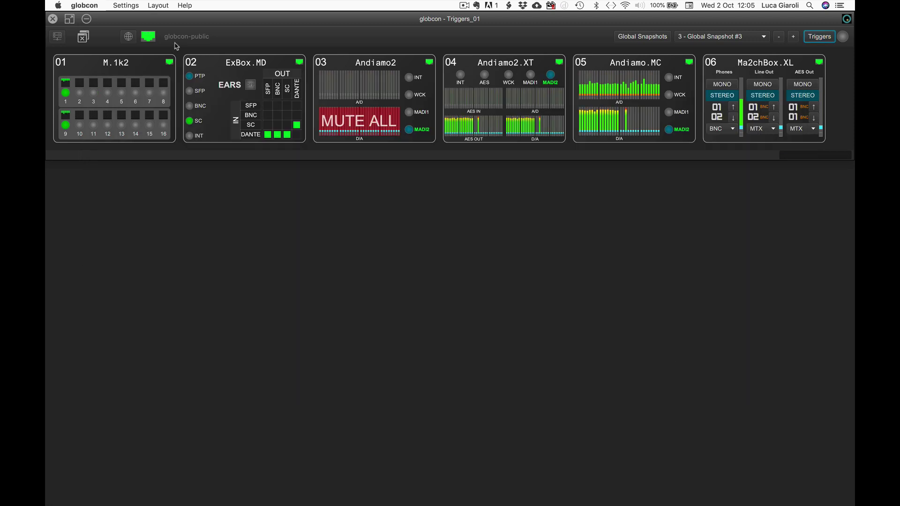
pyautogui.click(125, 5)
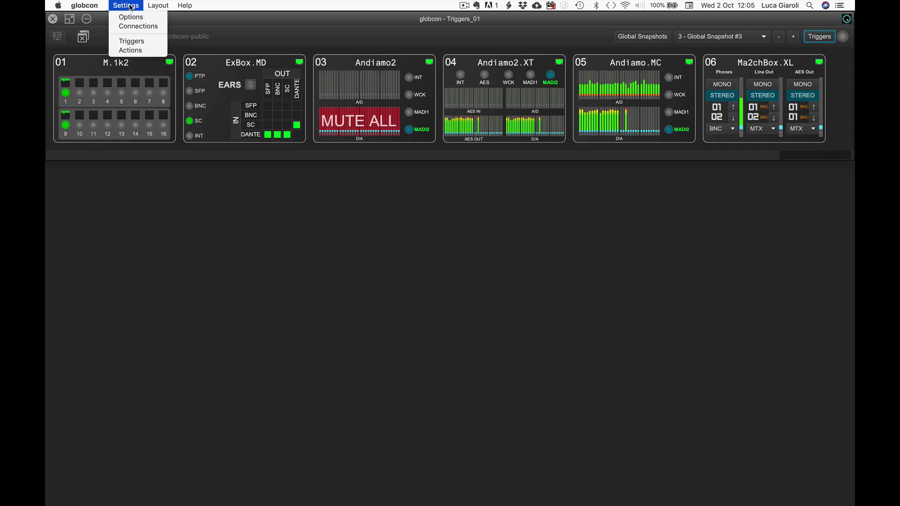
pyautogui.click(137, 51)
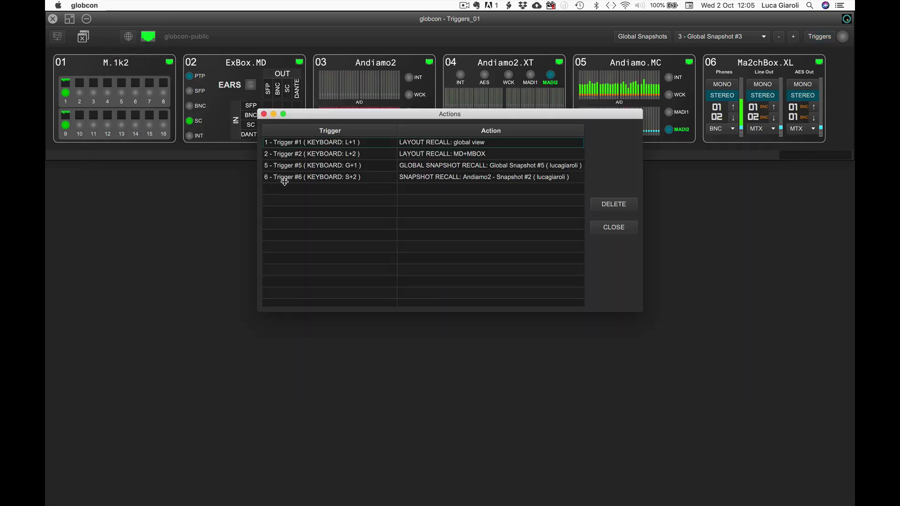
pyautogui.click(606, 229)
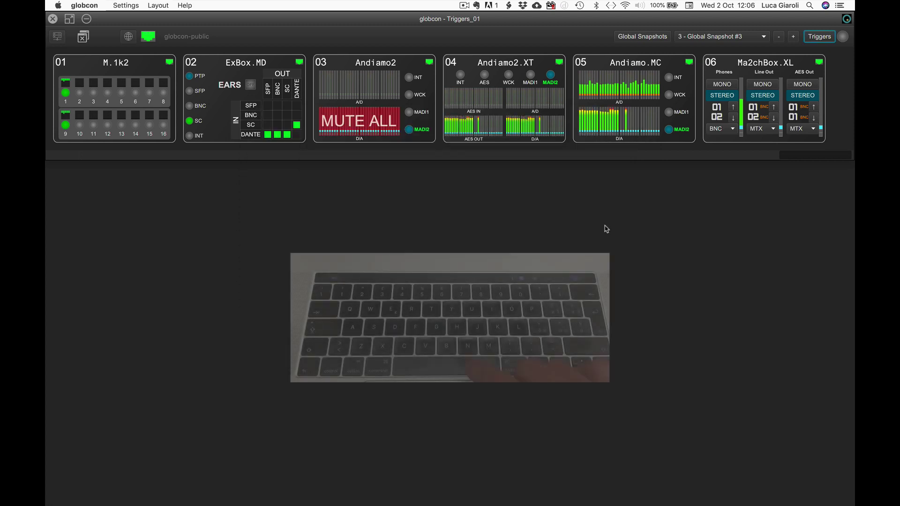
pyautogui.press('1')
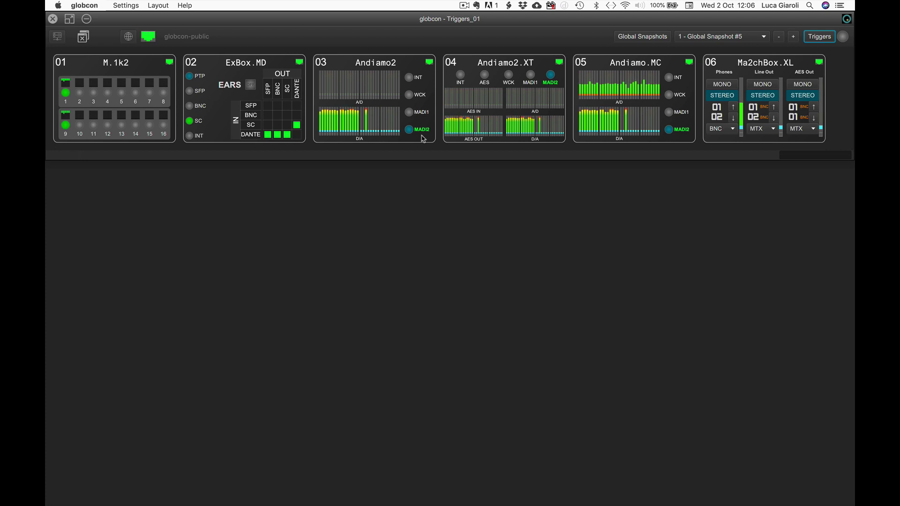
pyautogui.press('m')
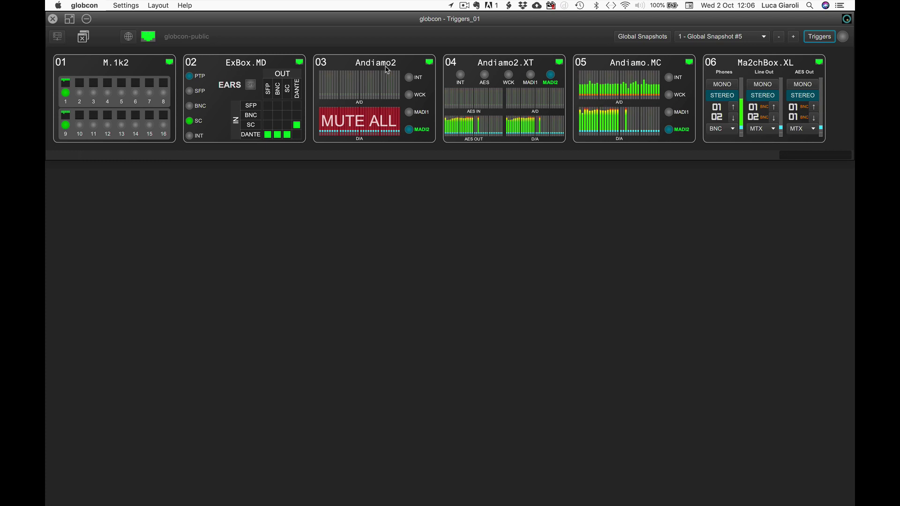
# Remove Trigger #6, the S+2 snapshot trigger, in the trigger manager
pyautogui.click(810, 40)
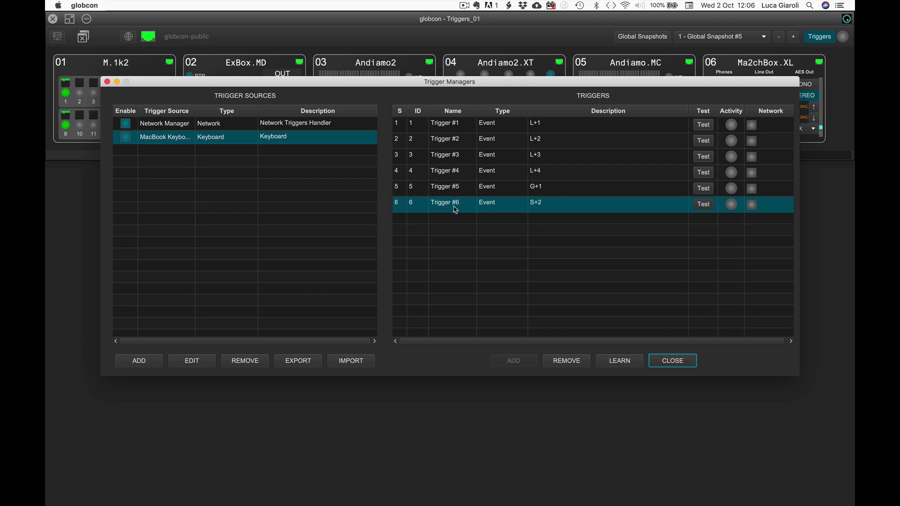
pyautogui.click(567, 362)
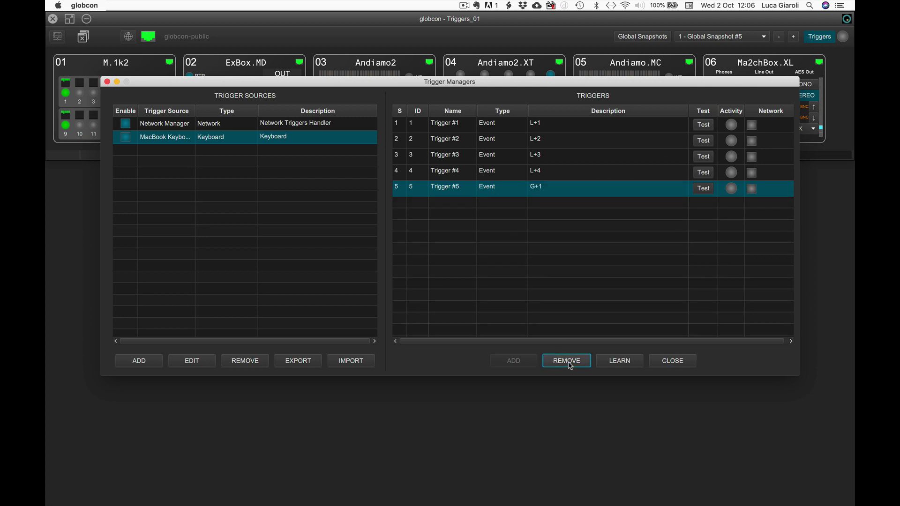
pyautogui.click(107, 82)
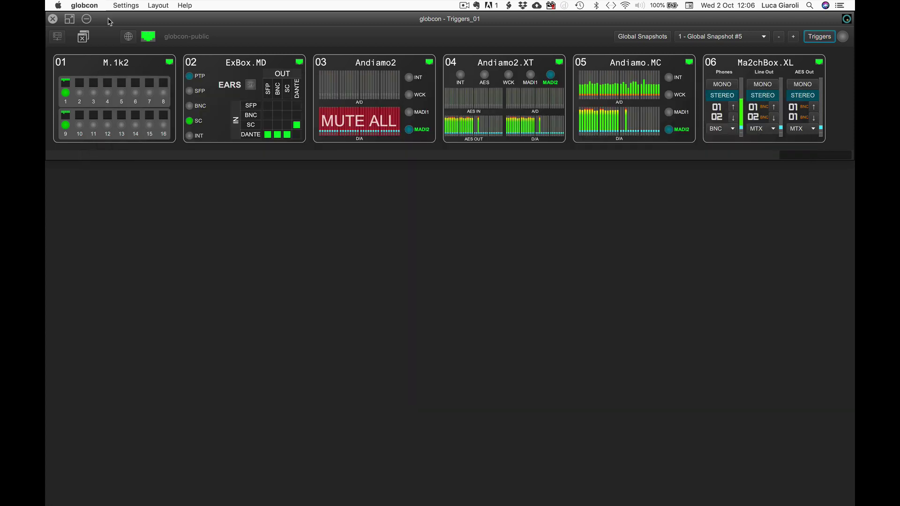
# Check remaining trigger actions, recall Global Snapshot #5 with G+1, and open Andiamo2's snapshot list
pyautogui.click(125, 5)
pyautogui.click(125, 48)
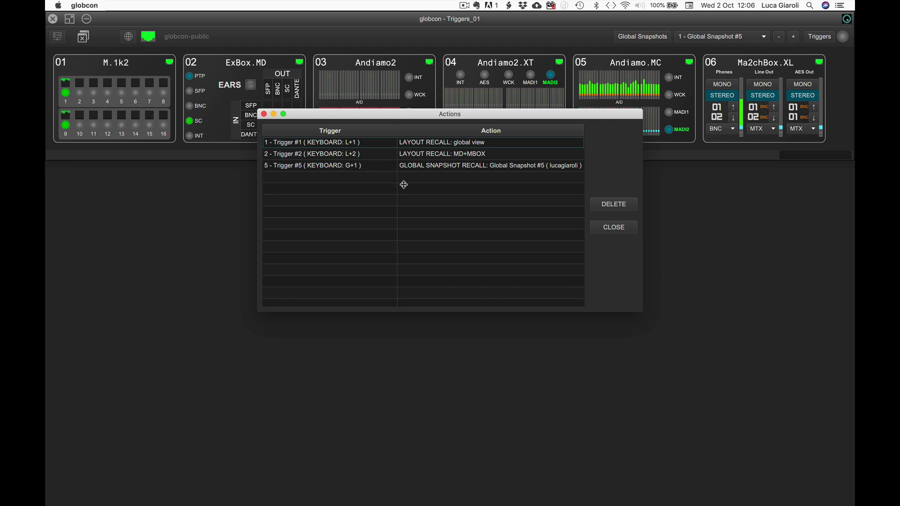
pyautogui.click(591, 226)
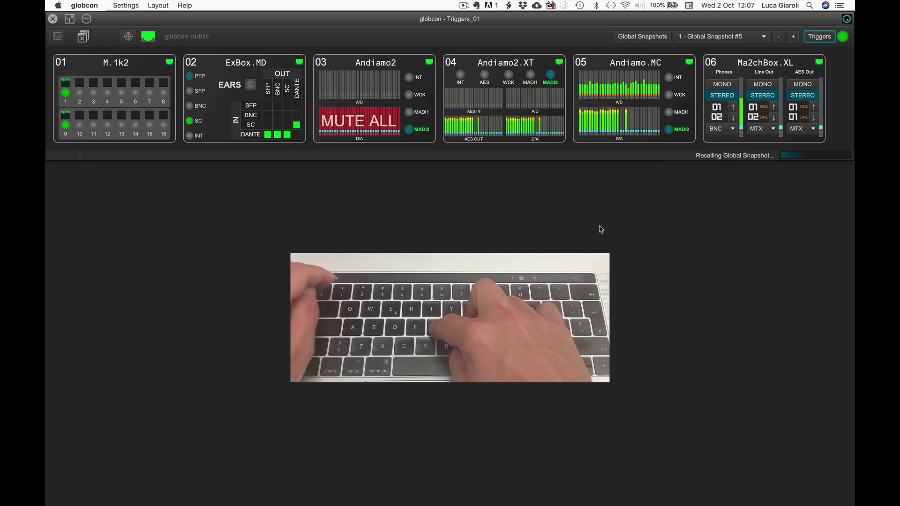
pyautogui.press('g')
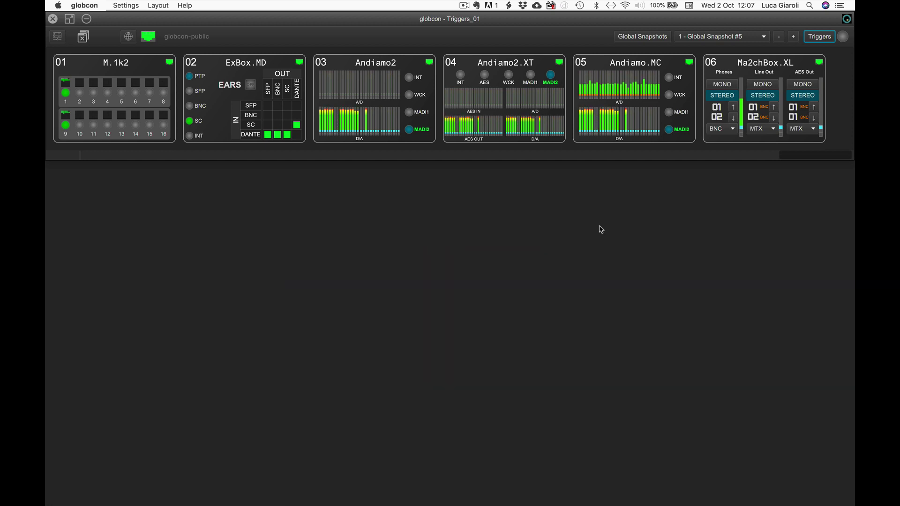
pyautogui.doubleClick(375, 64)
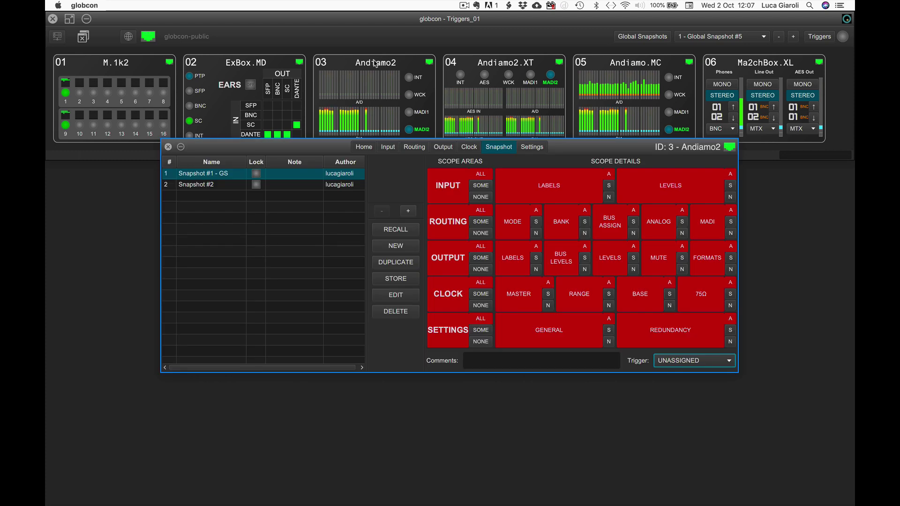
# Confirm Snapshot #2's trigger shows UNASSIGNED and close the Andiamo2 window
pyautogui.click(226, 188)
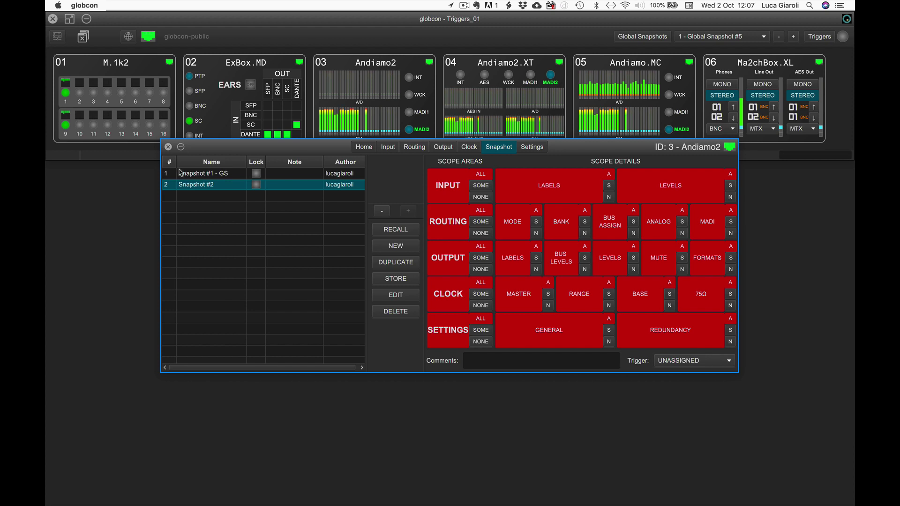
pyautogui.click(168, 146)
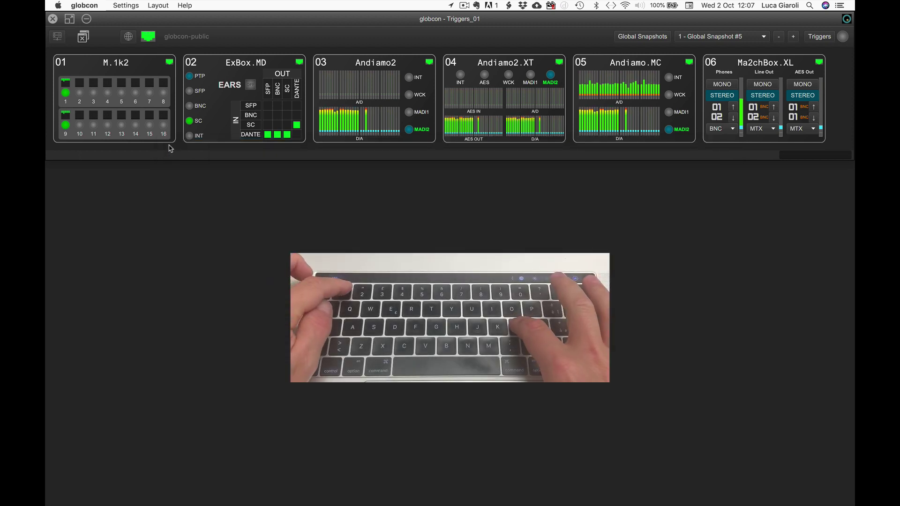
pyautogui.press('super+2')
pyautogui.click(125, 5)
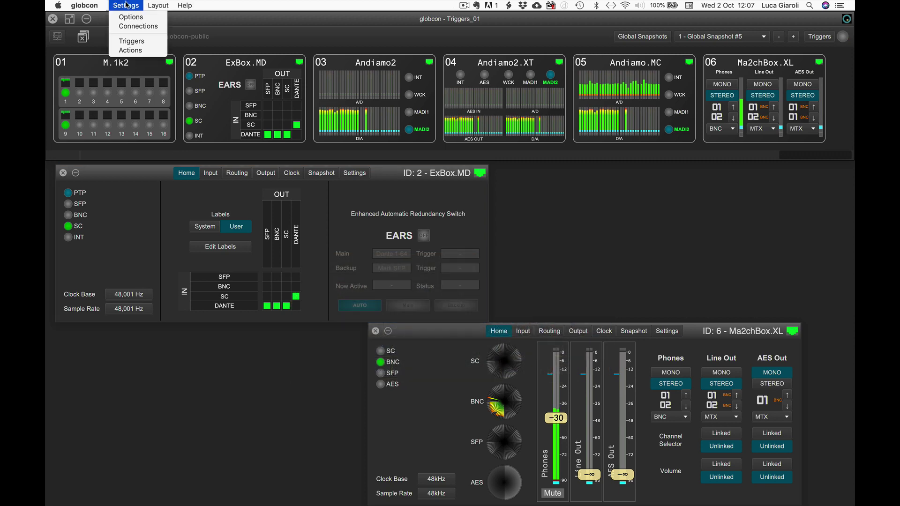
pyautogui.click(130, 51)
pyautogui.click(336, 156)
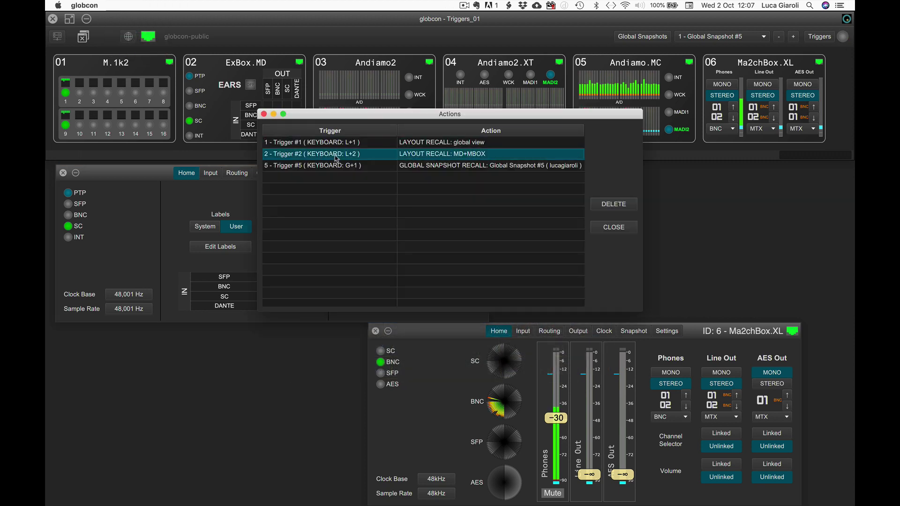
pyautogui.click(624, 208)
pyautogui.click(623, 226)
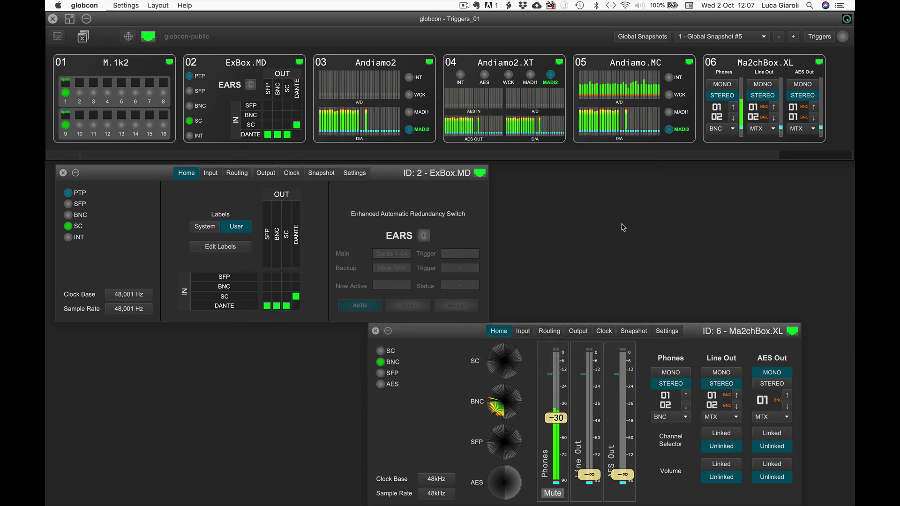
pyautogui.click(83, 36)
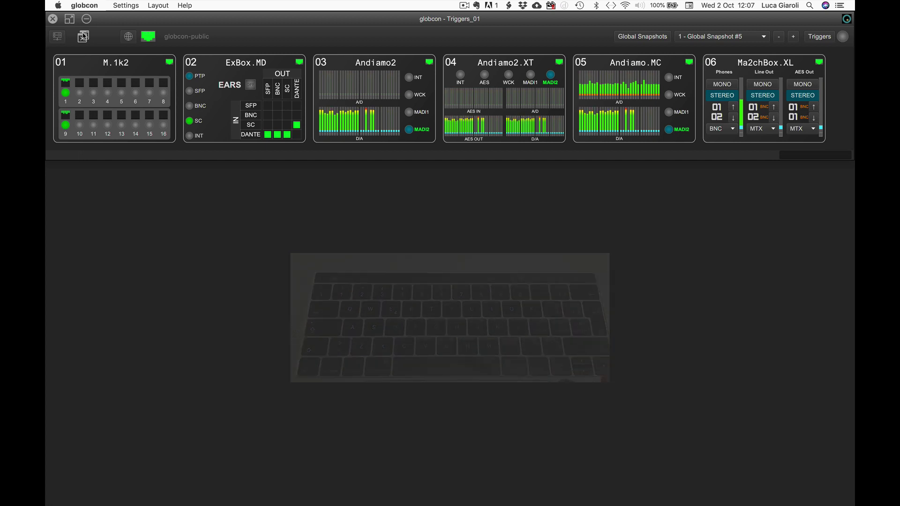
pyautogui.click(820, 37)
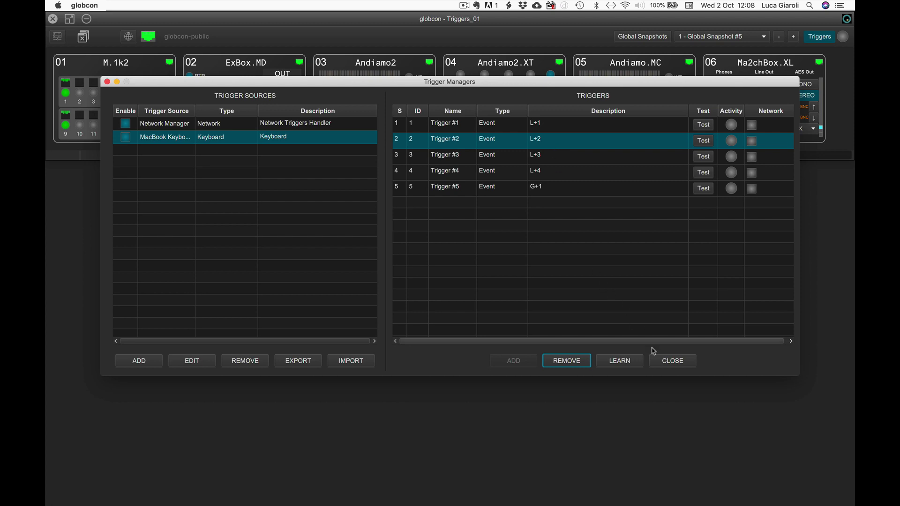
pyautogui.click(672, 361)
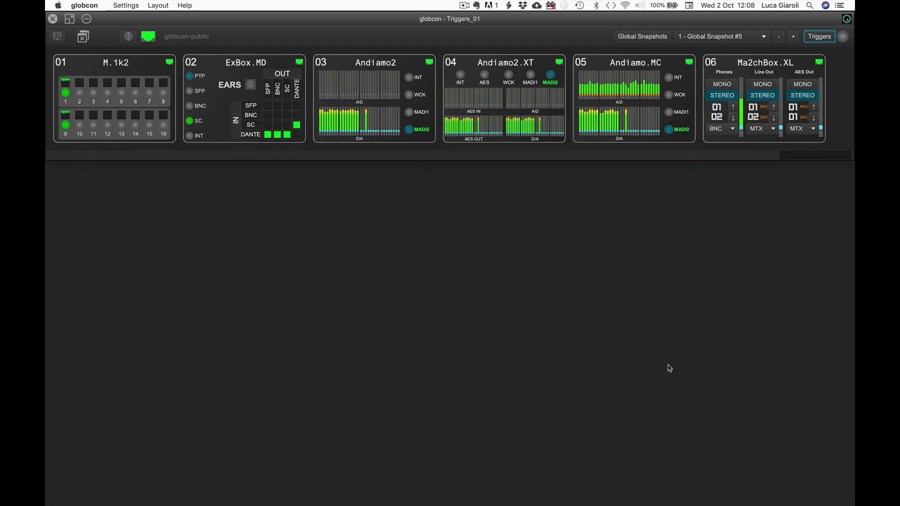